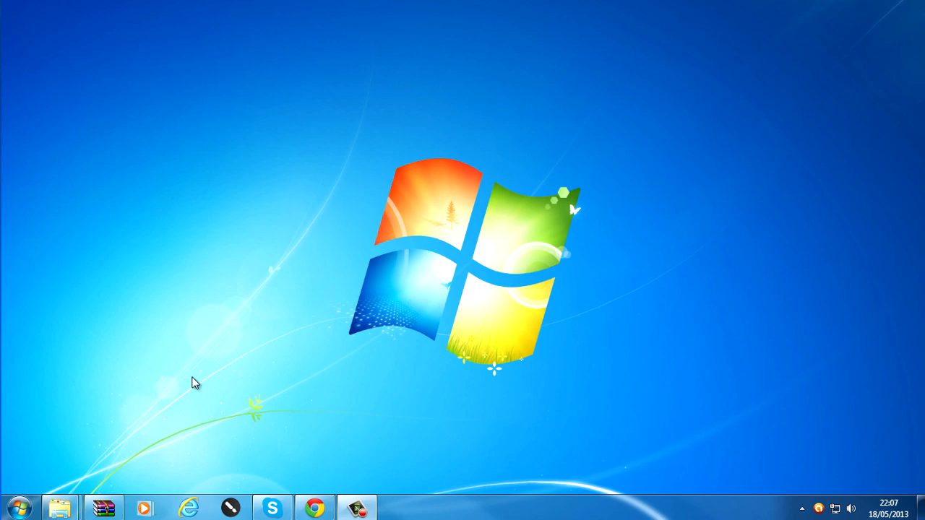
# Open the downloaded Flash360 v1.0.rar archive from Chrome, dismiss the WinRAR licence notice, and move the archive window aside.
pyautogui.moveTo(269, 509)
pyautogui.moveTo(315, 510)
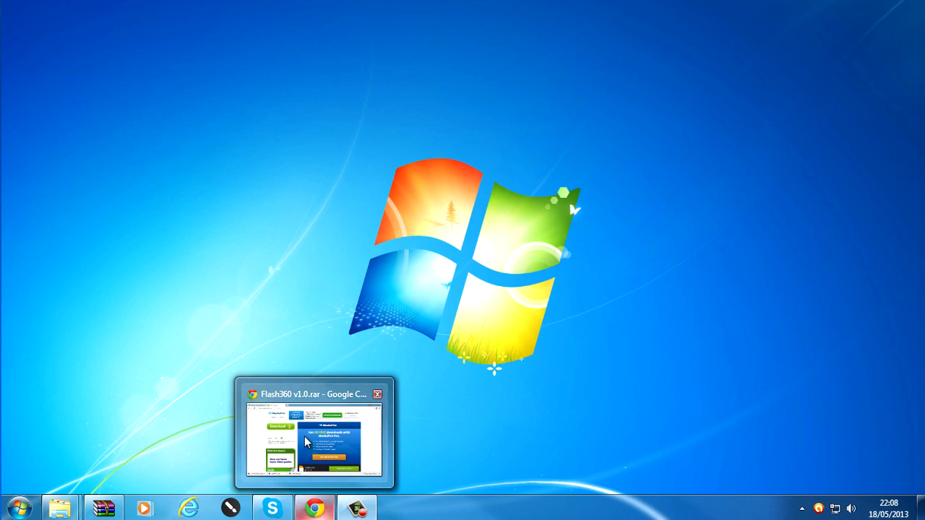
pyautogui.click(304, 449)
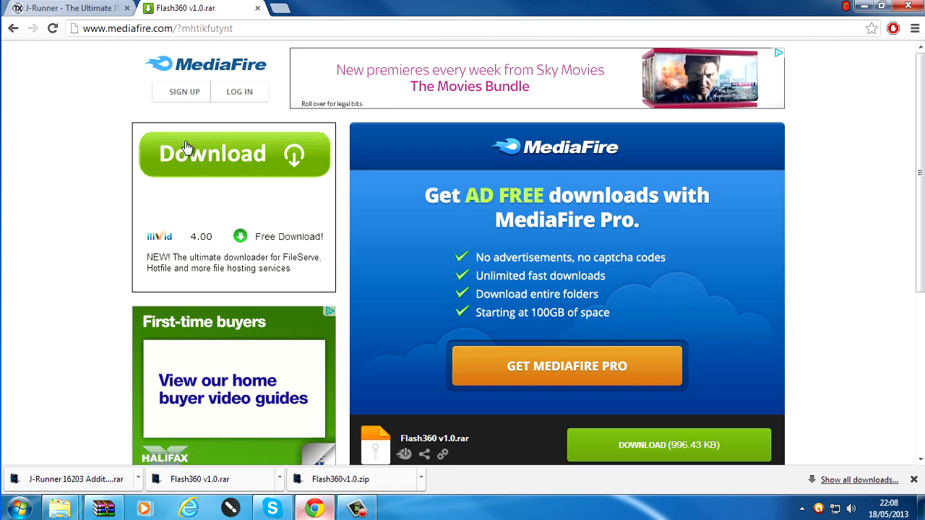
pyautogui.click(241, 487)
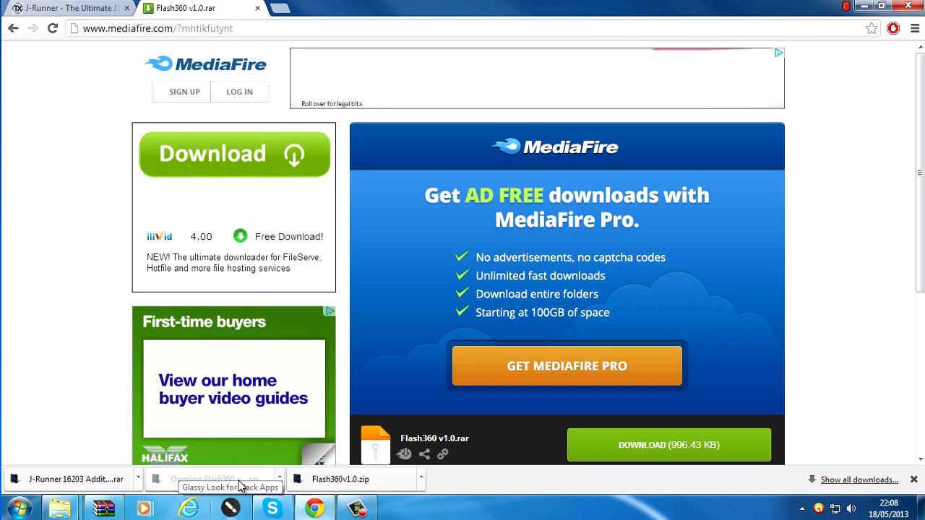
pyautogui.click(864, 6)
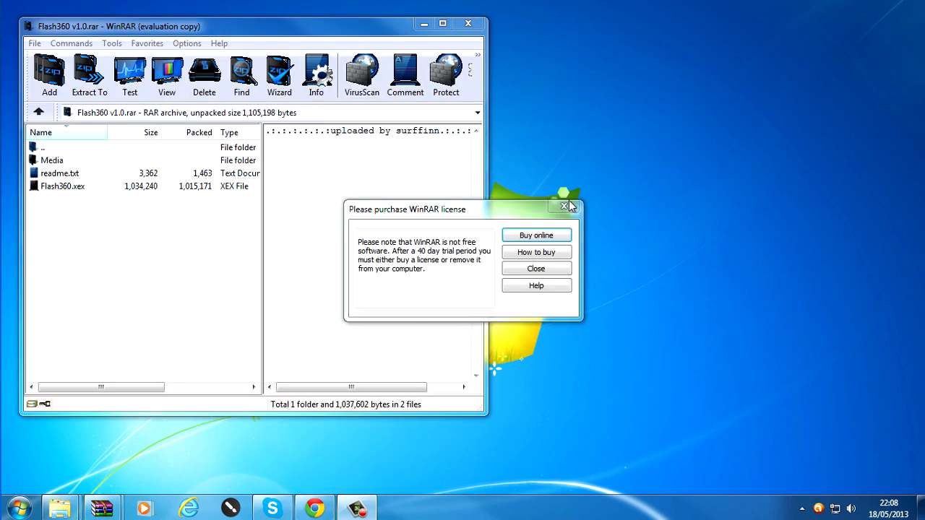
pyautogui.click(568, 203)
pyautogui.moveTo(273, 34); pyautogui.dragTo(598, 38)
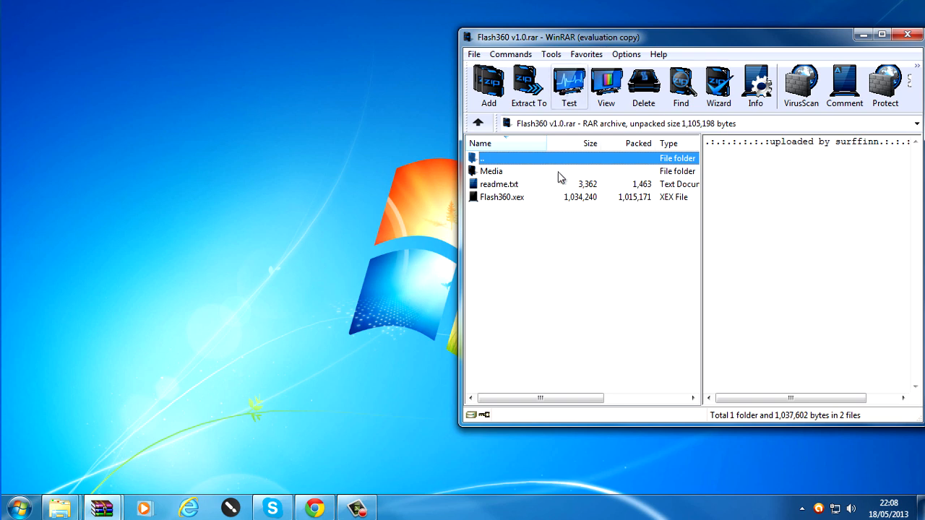
pyautogui.click(512, 257)
pyautogui.moveTo(536, 42); pyautogui.dragTo(546, 37)
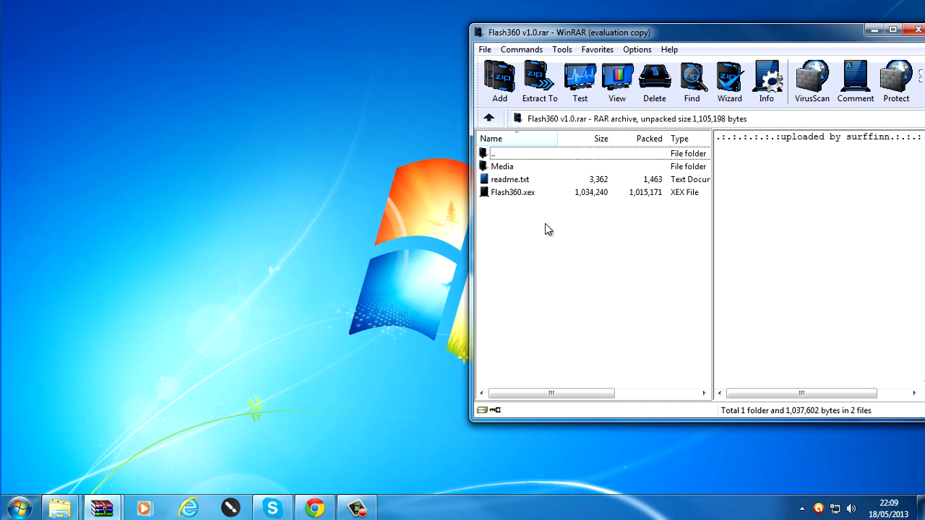
# Switch to the Explorer window for Removable Disk (F:) and create a folder named Flash360 there.
pyautogui.moveTo(60, 508)
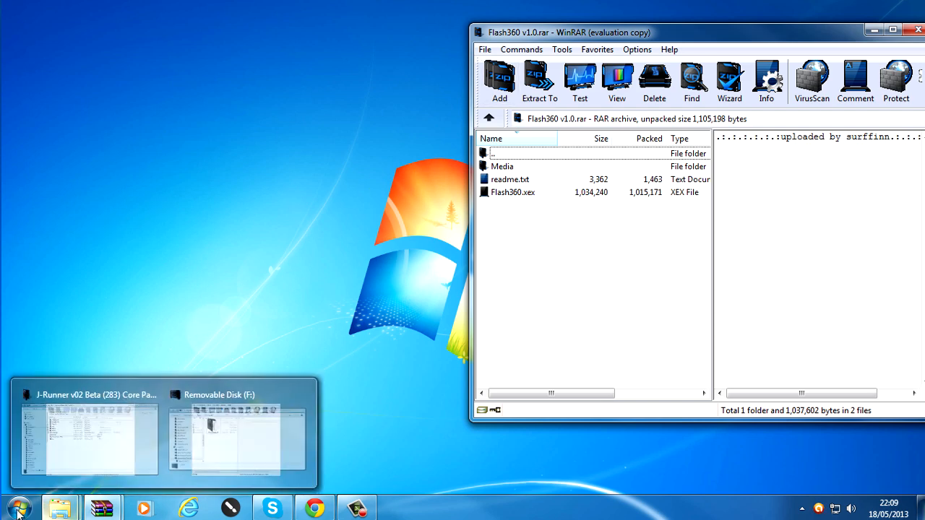
pyautogui.click(243, 423)
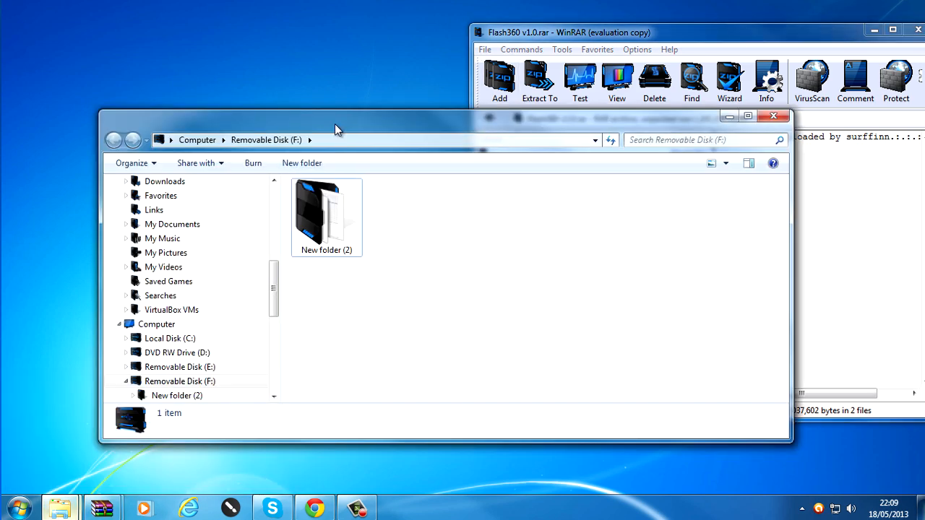
pyautogui.moveTo(335, 123); pyautogui.dragTo(282, 126)
pyautogui.rightClick(456, 303)
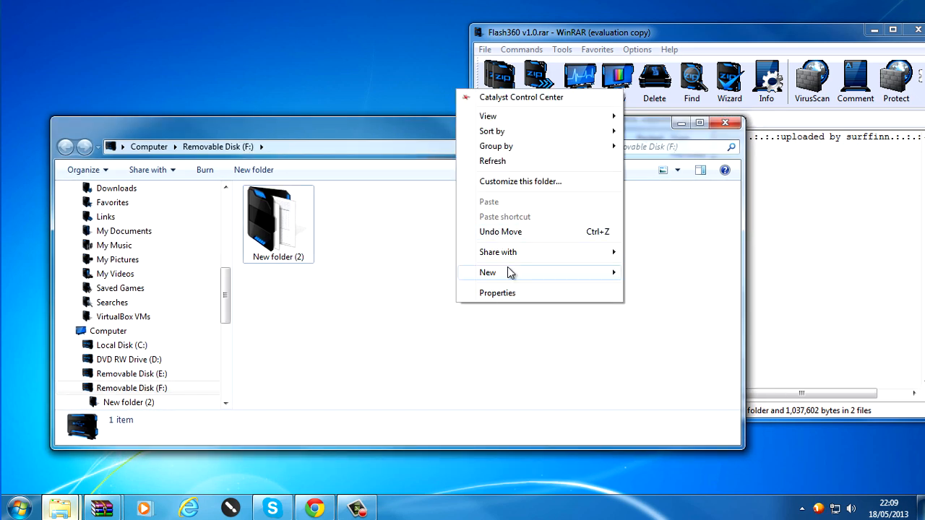
pyautogui.moveTo(506, 272)
pyautogui.click(635, 276)
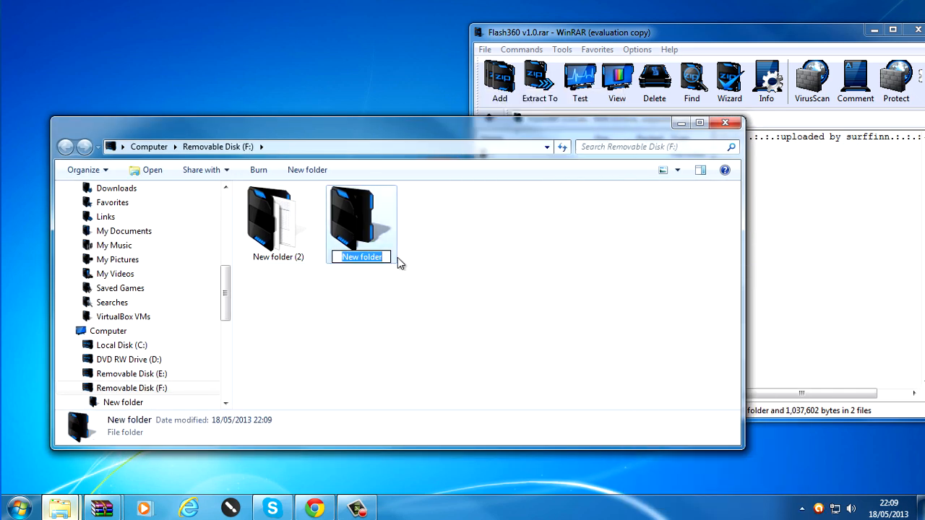
pyautogui.write('Flash')
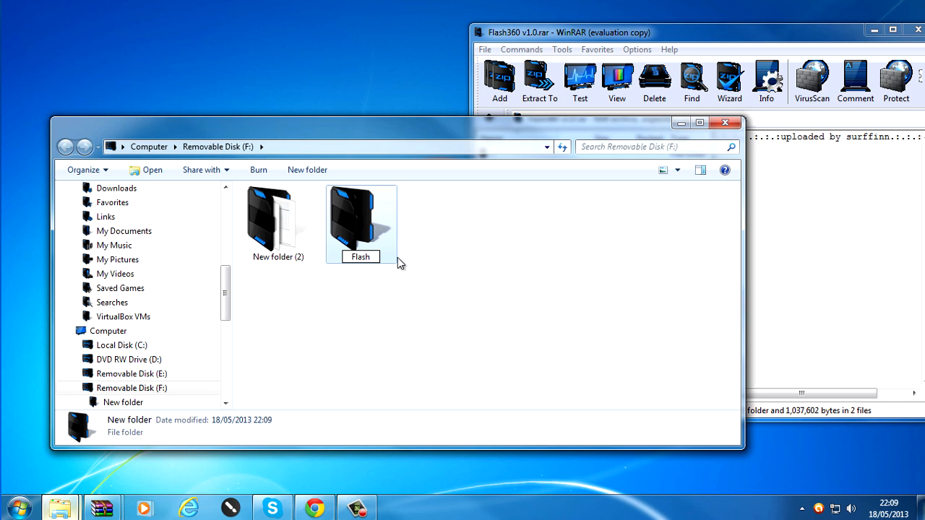
pyautogui.write('360')
pyautogui.press('Return')
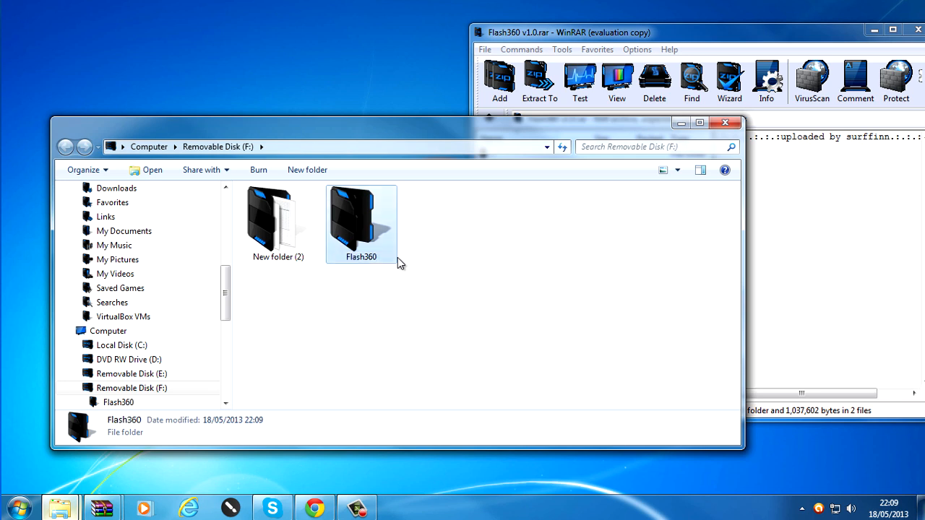
# Extract the Media folder, readme.txt and Flash360.xex into the new Flash360 folder, and close WinRAR.
pyautogui.moveTo(766, 26); pyautogui.dragTo(770, 26)
pyautogui.click(532, 193)
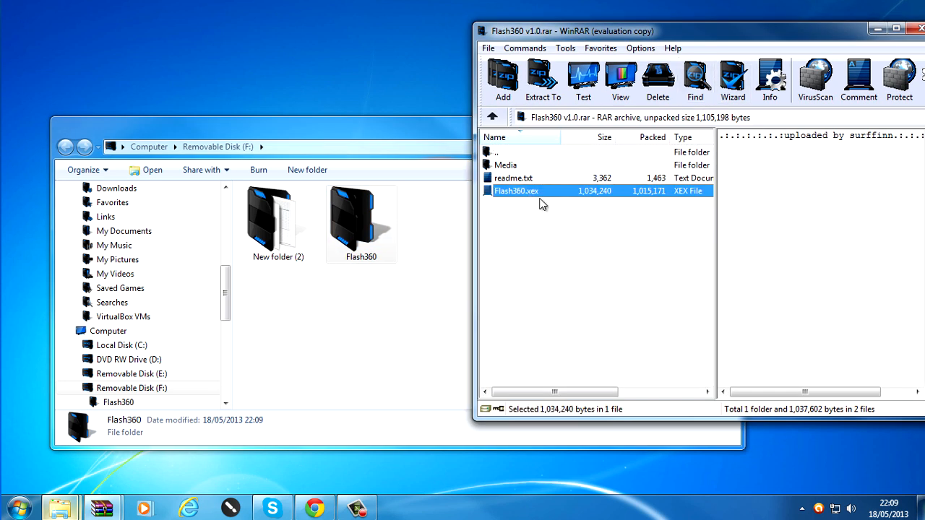
pyautogui.moveTo(491, 253); pyautogui.dragTo(365, 235)
pyautogui.moveTo(743, 32); pyautogui.dragTo(585, 19)
pyautogui.click(764, 22)
# Check the extracted files inside the Flash360 folder on the removable disk, and close the Explorer window.
pyautogui.doubleClick(380, 223)
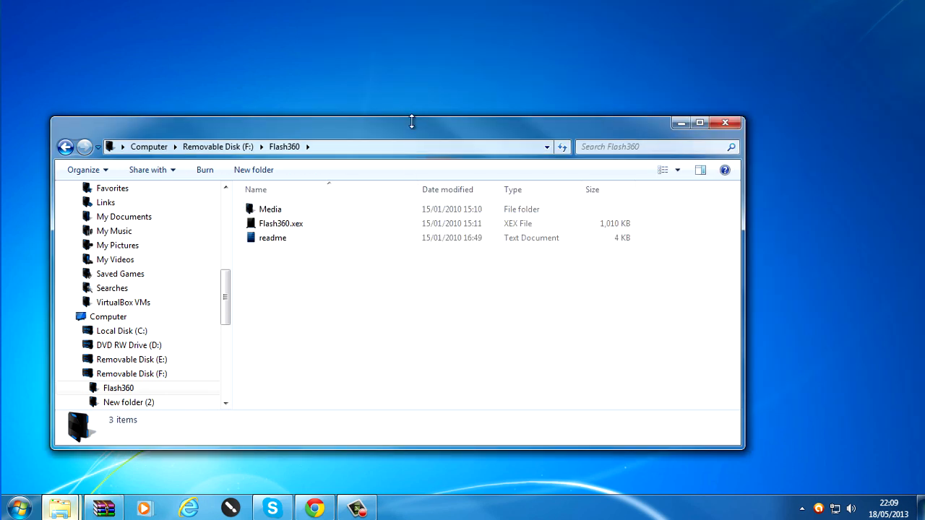
pyautogui.moveTo(420, 124); pyautogui.dragTo(463, 95)
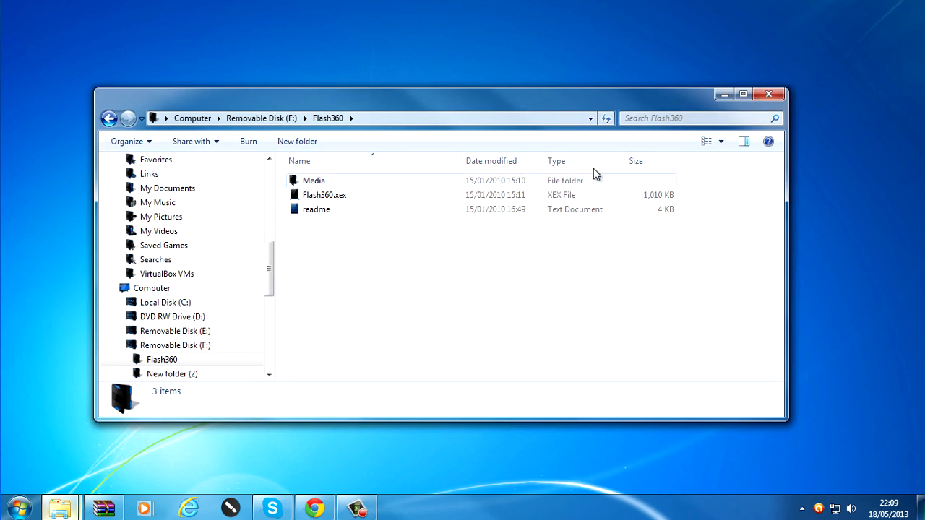
pyautogui.click(318, 209)
pyautogui.click(769, 94)
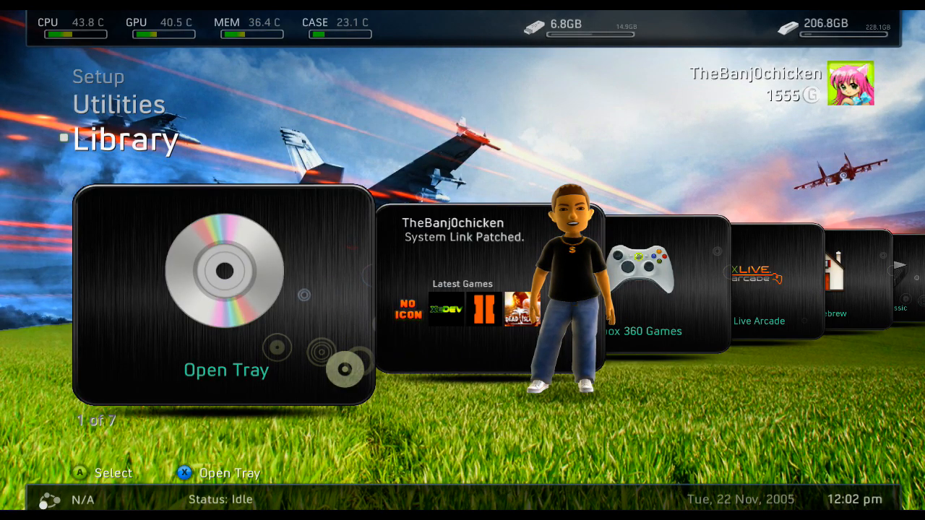
# On the Xbox 360, exit the Freestyle session to Xbox Home through the Xbox Guide.
pyautogui.press('Right')
pyautogui.press('Left')
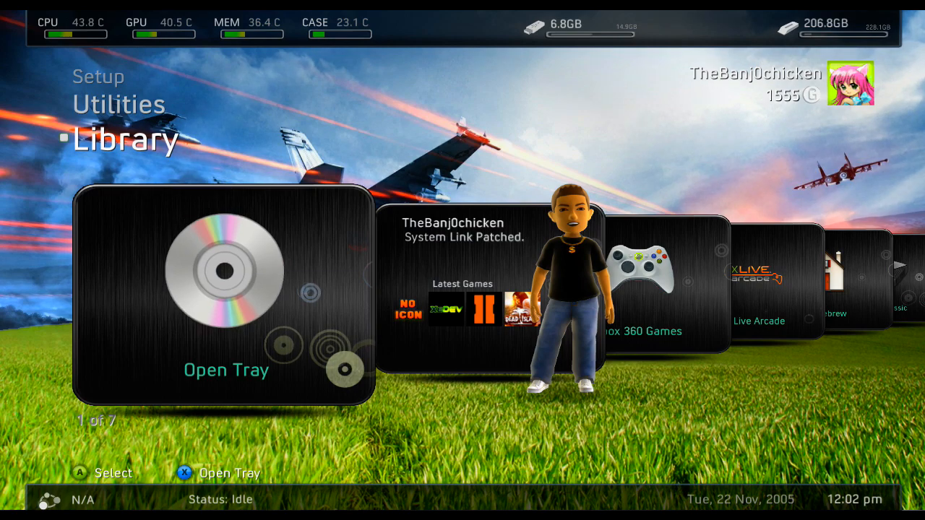
pyautogui.press('Up')
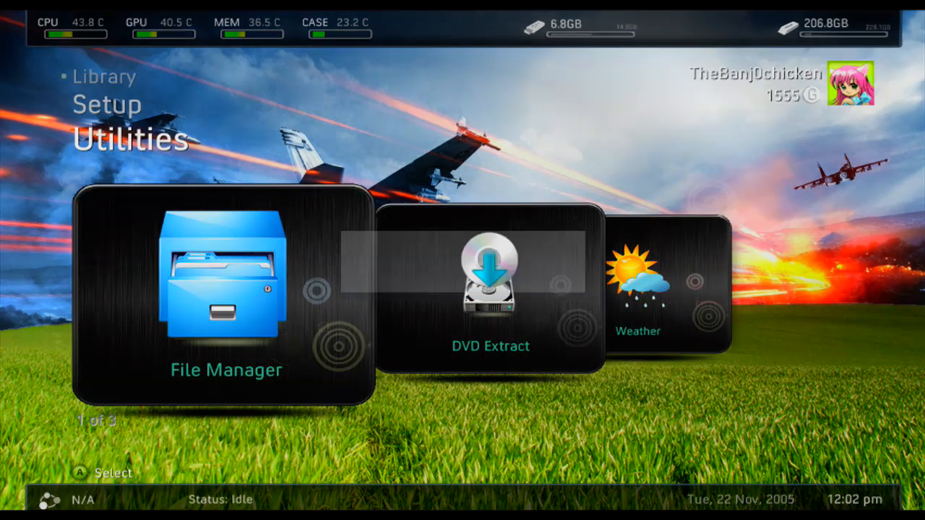
pyautogui.press('Home')
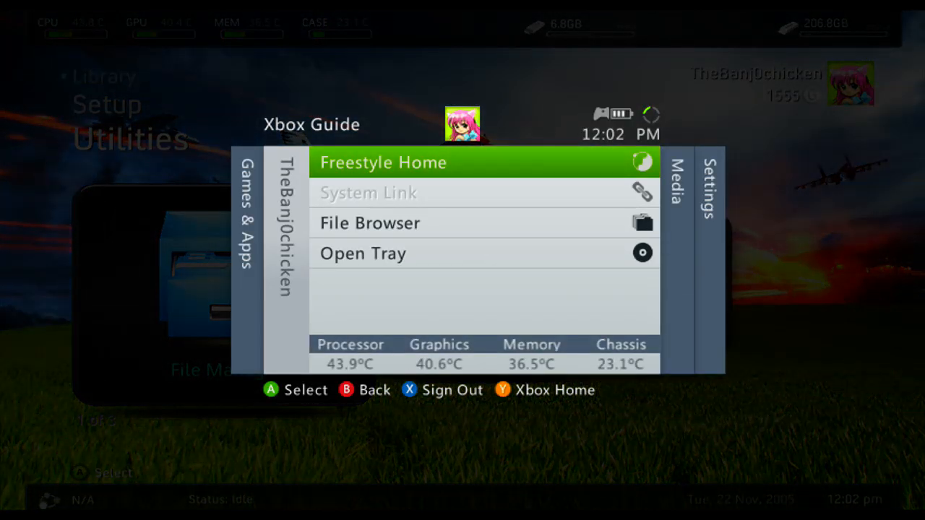
pyautogui.press('y')
pyautogui.press('Up')
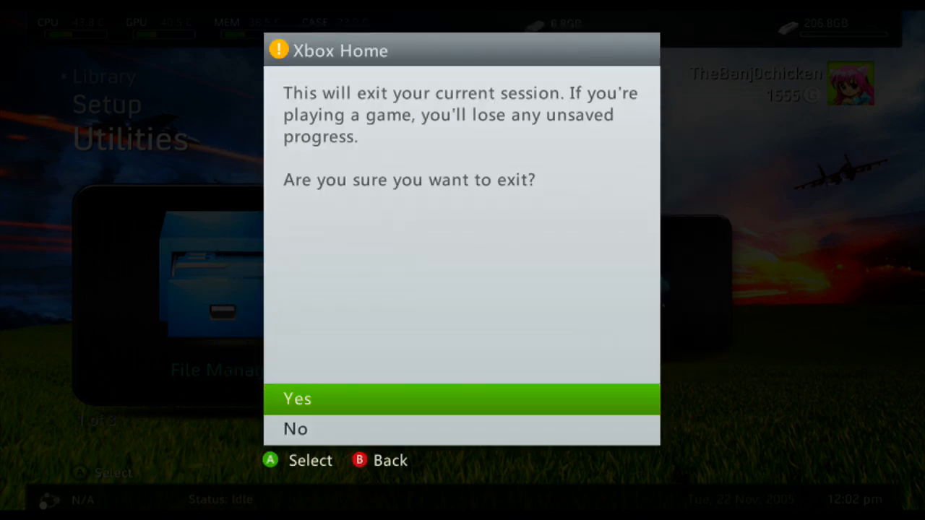
pyautogui.press('Return')
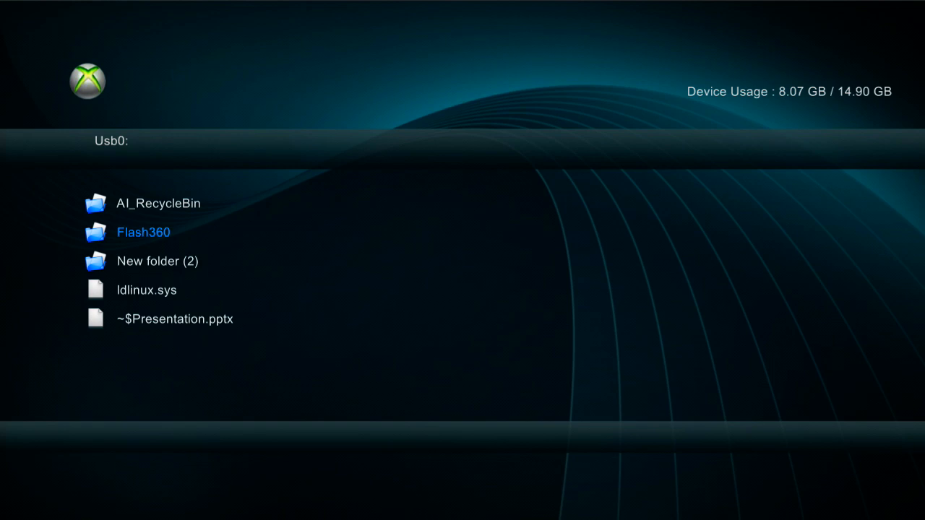
# Open the Flash360 folder on Usb0 and launch Flash360.xex.
pyautogui.press('Return')
pyautogui.press('Up')
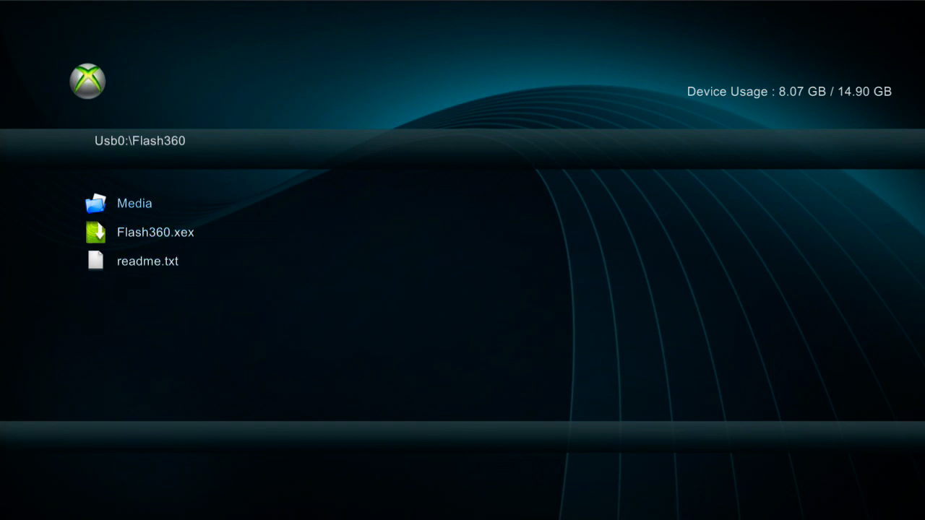
pyautogui.press('Down')
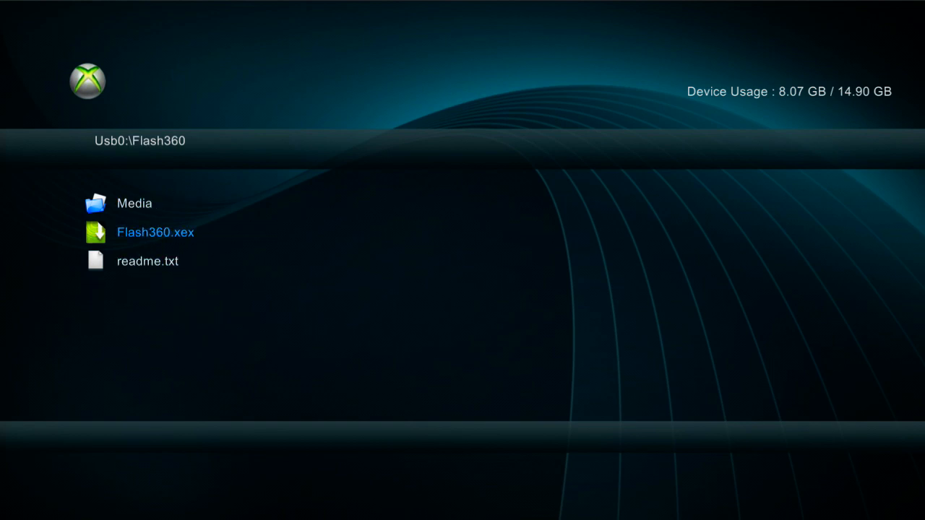
pyautogui.press('Return')
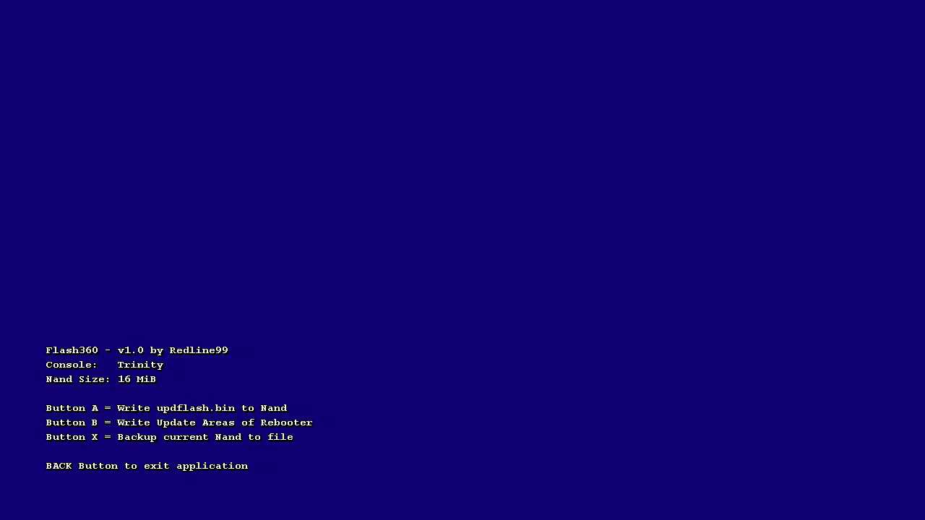
# Back up the console's entire NAND to a file, and exit Flash360.
pyautogui.press('x')
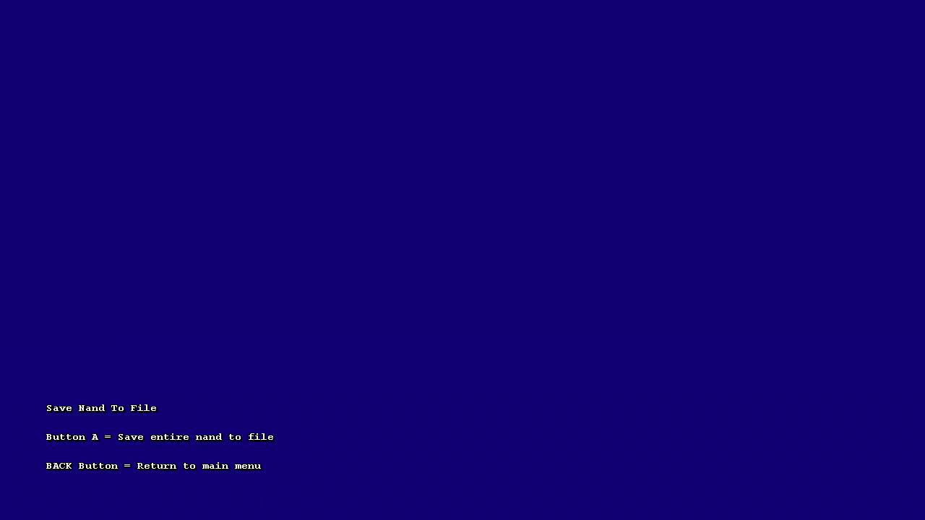
pyautogui.press('a')
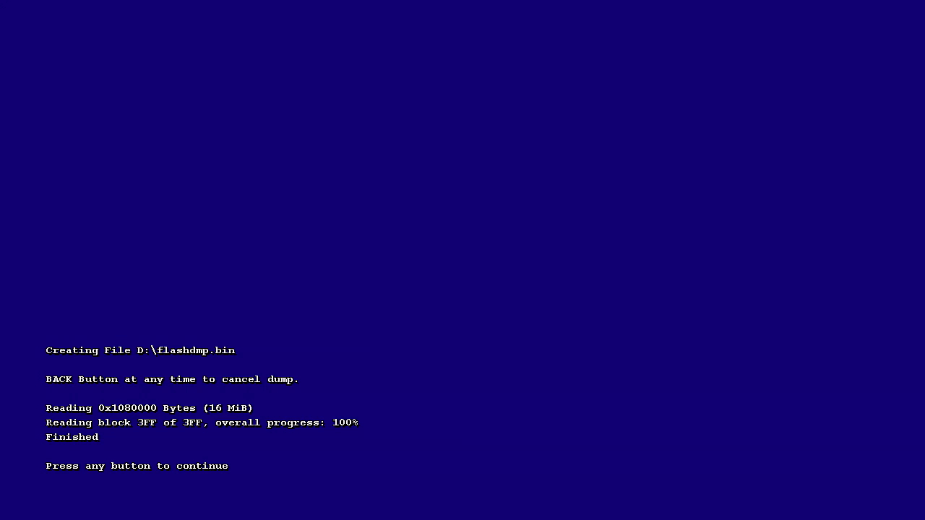
pyautogui.press('Return')
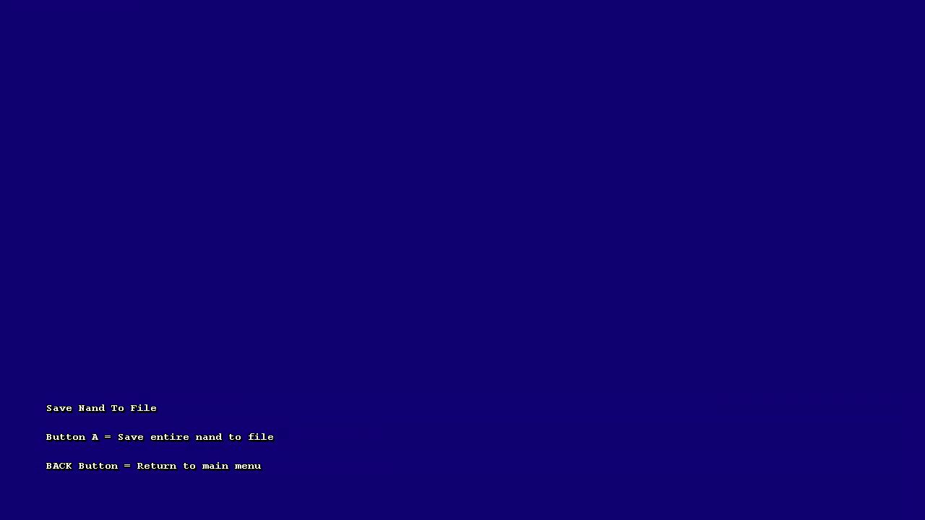
pyautogui.press('Escape')
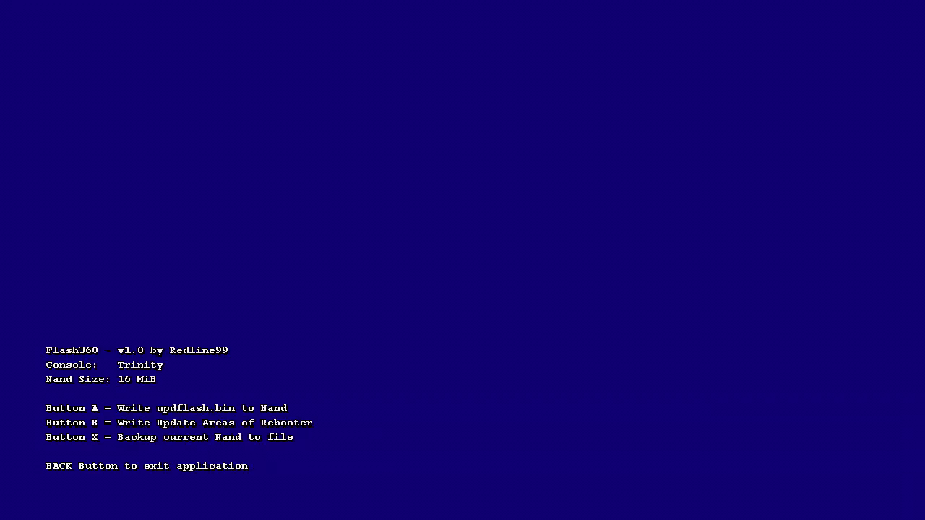
pyautogui.press('Escape')
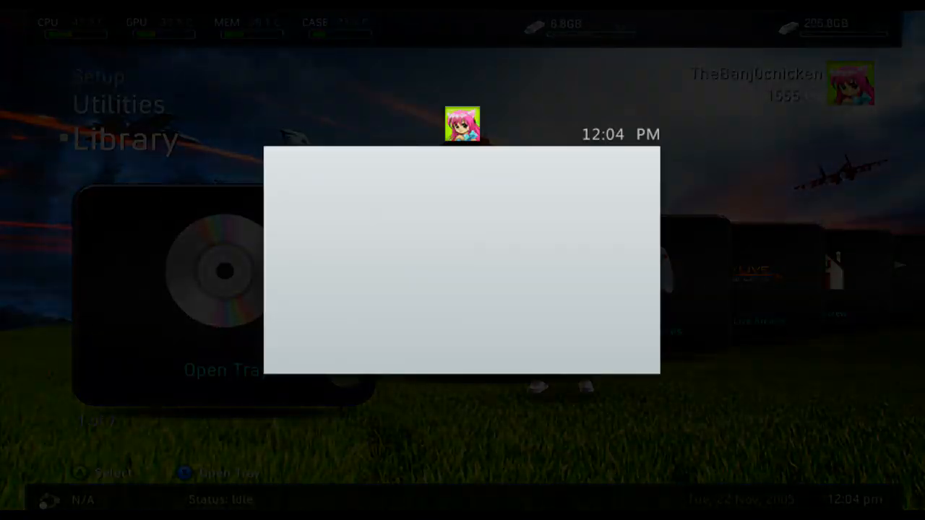
# Exit the Freestyle session to Xbox Home and select the Flash360 folder on Usb0.
pyautogui.press('y')
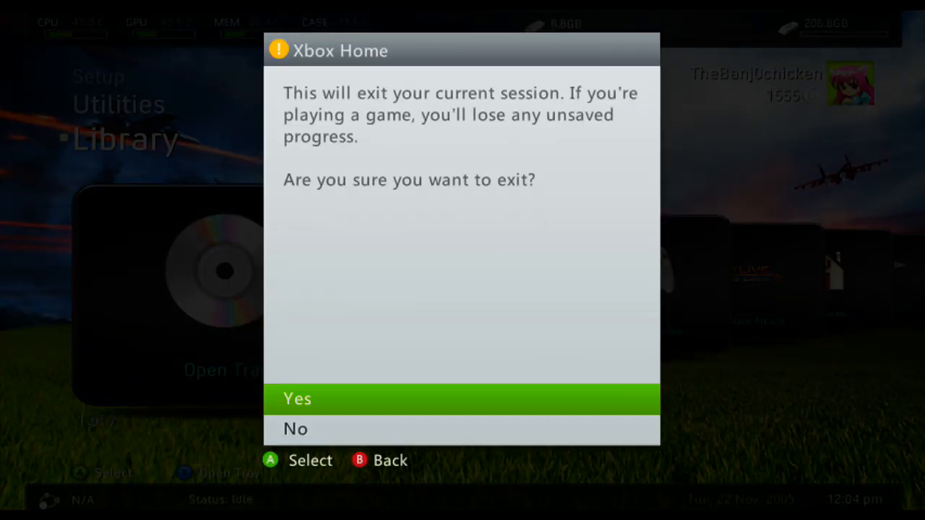
pyautogui.press('a')
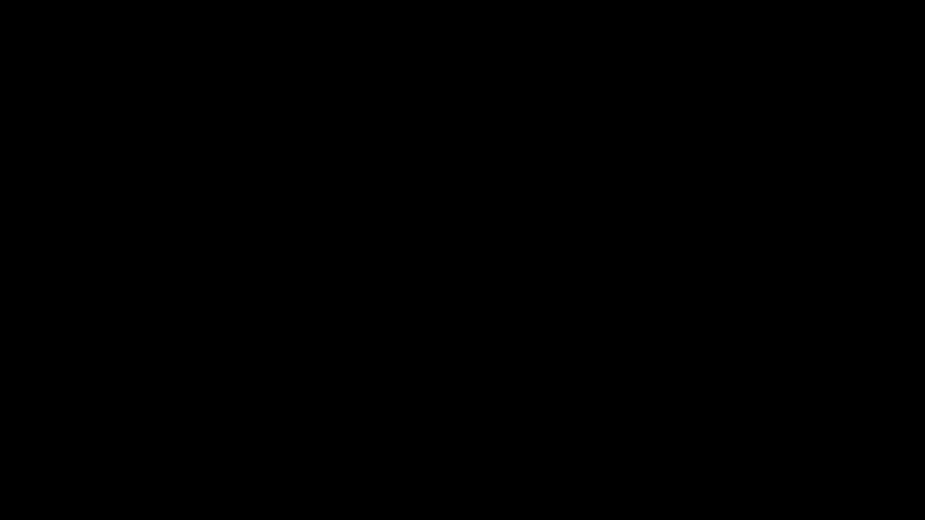
pyautogui.press('Left')
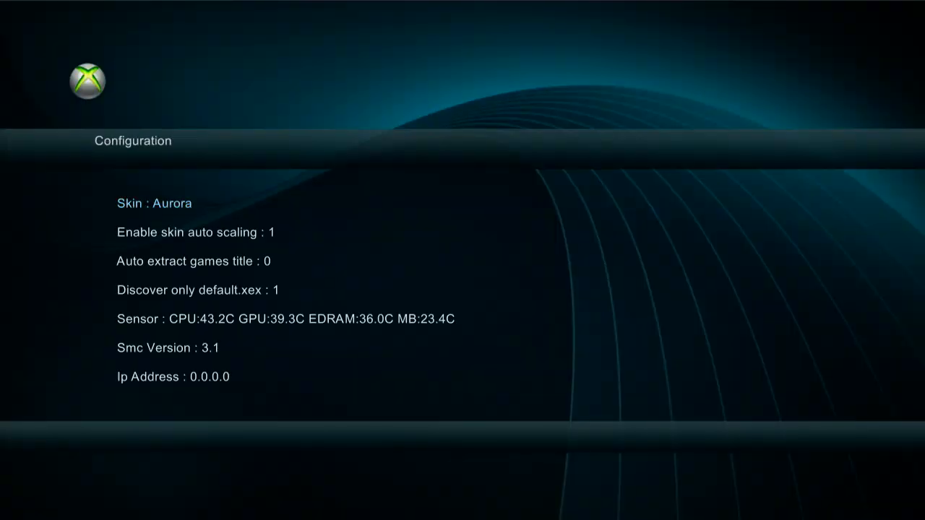
pyautogui.press('Right')
pyautogui.press('Right')
pyautogui.press('Down')
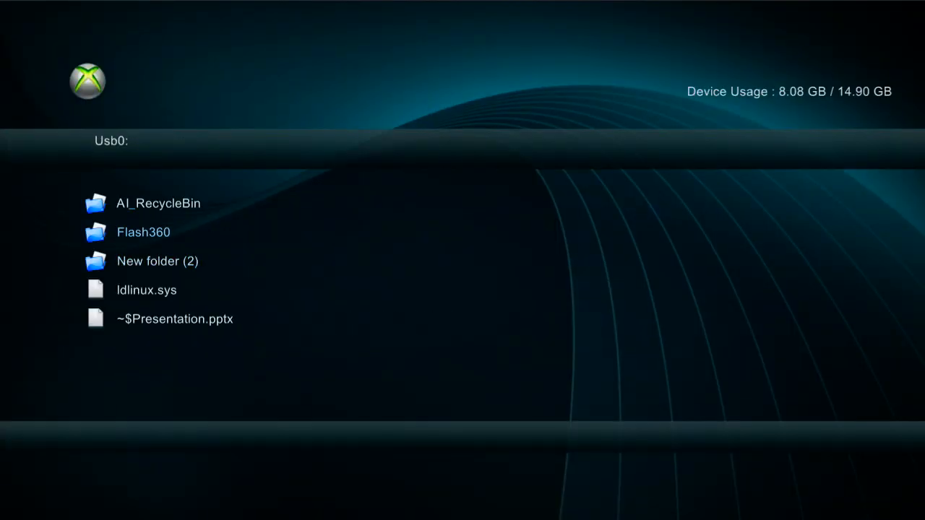
# Look through the Flash360 folder on Usb0 for the NAND dump flashdmp.bin.
pyautogui.press('Return')
pyautogui.press('Down')
pyautogui.press('Down')
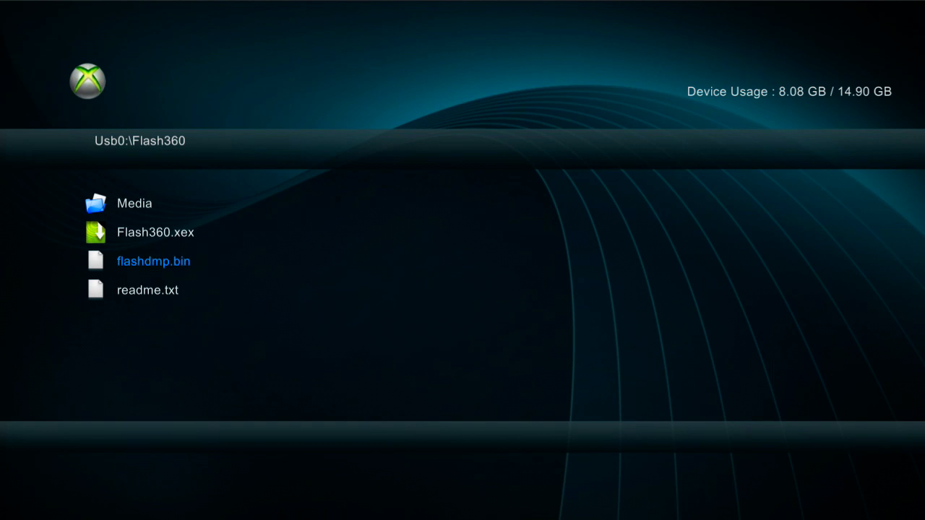
pyautogui.press('Up')
pyautogui.press('Down')
pyautogui.press('Down')
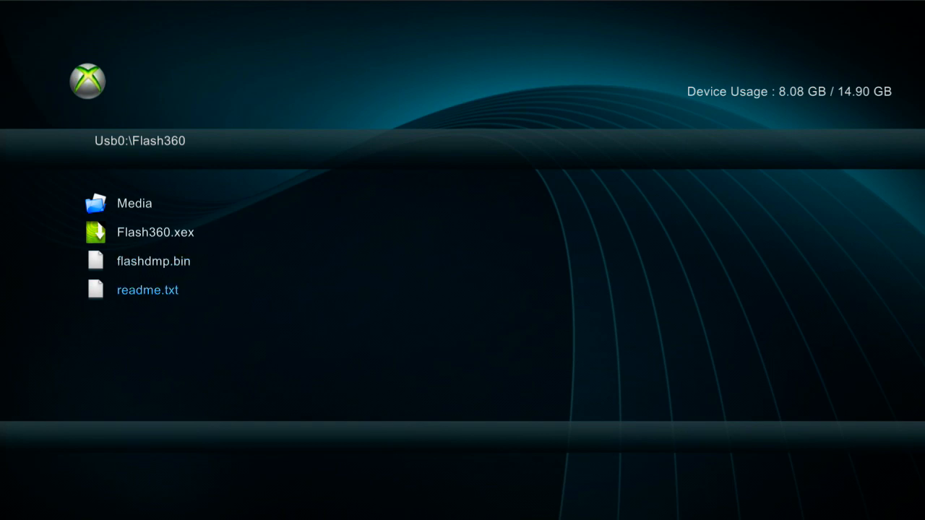
# Select flashdmp.bin in the Flash360 folder on Usb0, and move the flashdmp file to a new spot on the PC desktop.
pyautogui.press('Up')
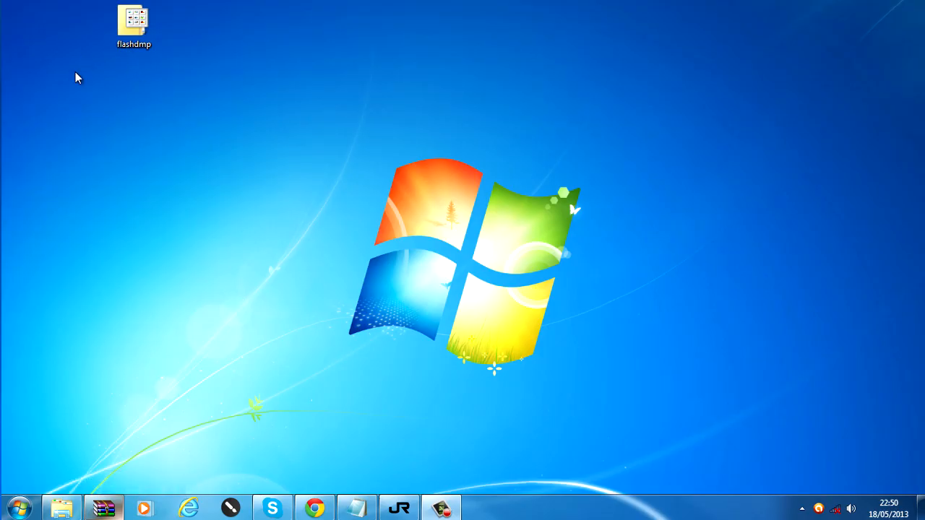
pyautogui.click(133, 29)
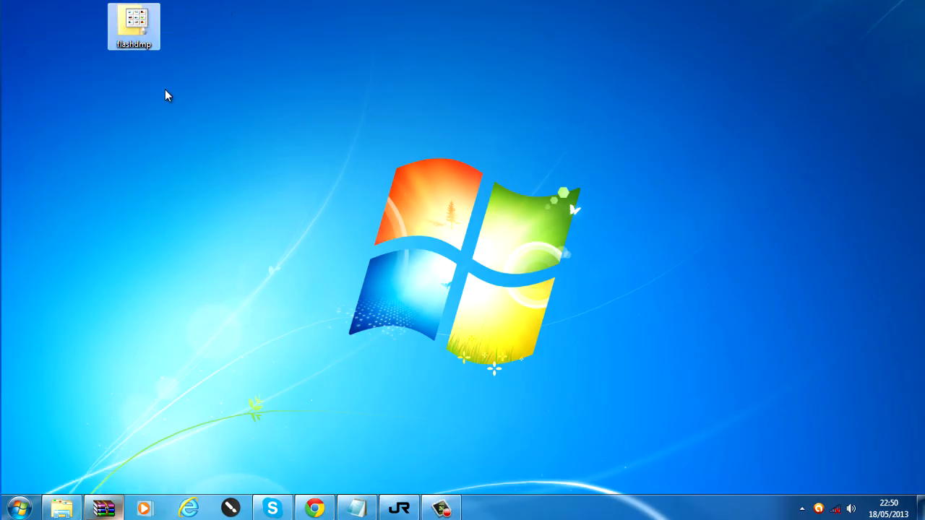
pyautogui.moveTo(127, 30); pyautogui.dragTo(190, 79)
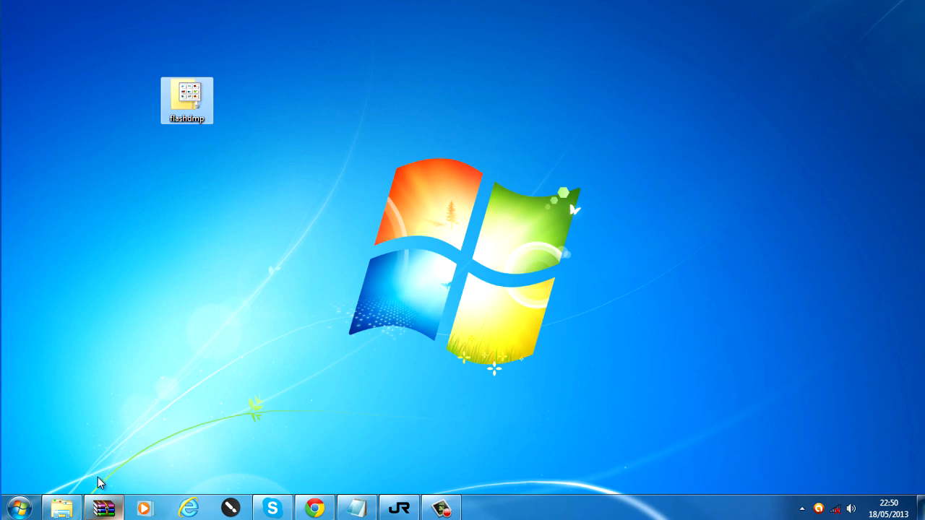
# Check the contents of the Flash360 folder on Removable Disk (F:), and close the window.
pyautogui.click(22, 507)
pyautogui.click(257, 281)
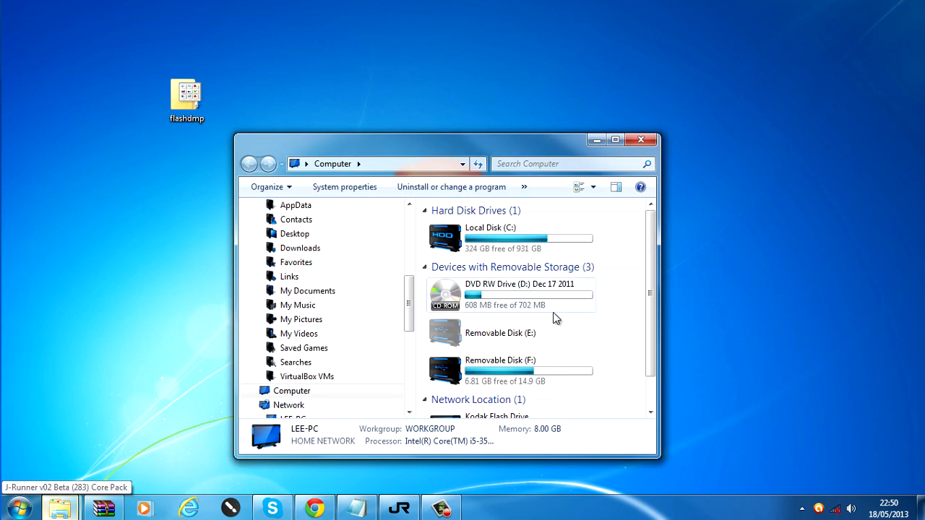
pyautogui.doubleClick(525, 383)
pyautogui.doubleClick(442, 258)
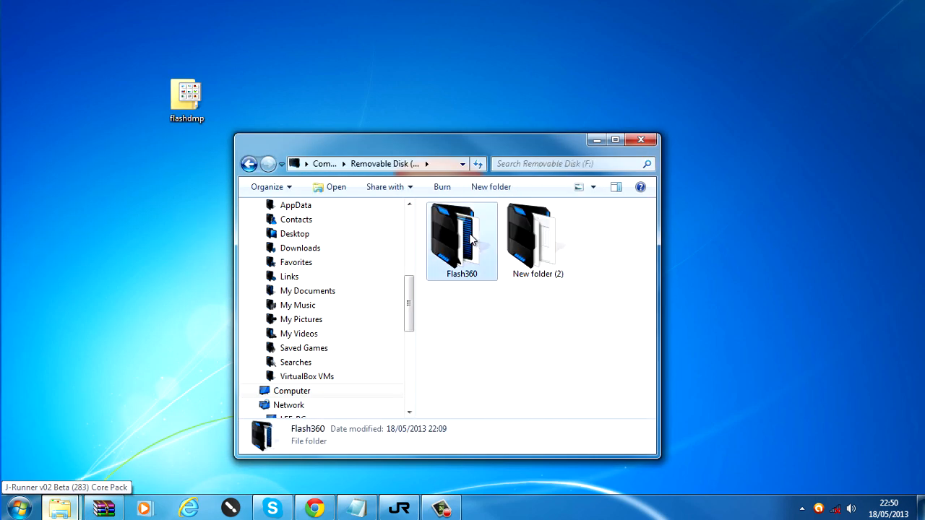
pyautogui.click(502, 270)
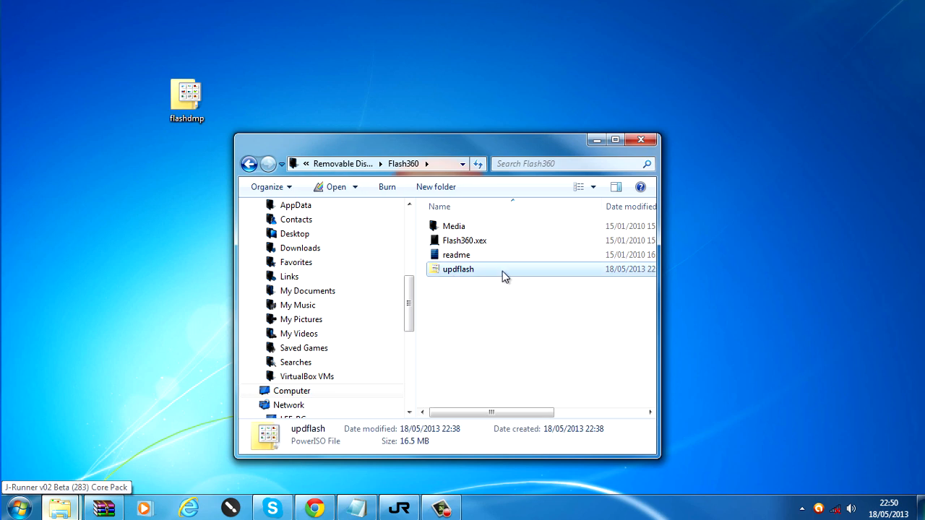
pyautogui.click(640, 140)
# Move the flashdmp file back up to the upper edge of the desktop and deselect it.
pyautogui.moveTo(189, 105); pyautogui.dragTo(207, 65)
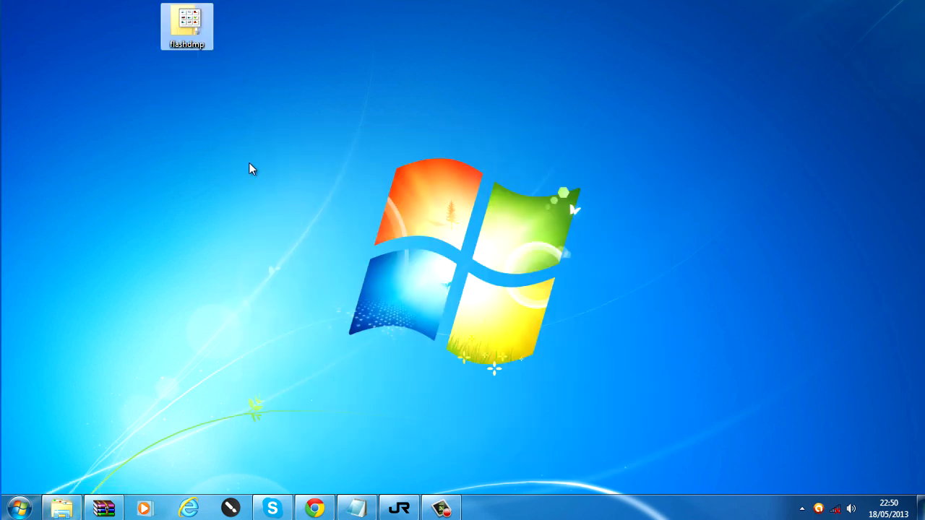
pyautogui.moveTo(138, 106); pyautogui.dragTo(315, 29)
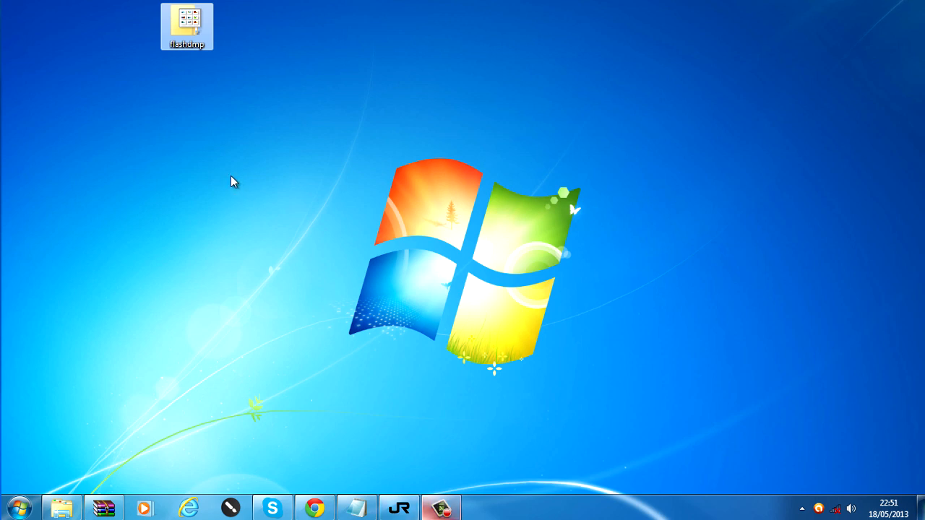
pyautogui.moveTo(156, 151); pyautogui.dragTo(431, 24)
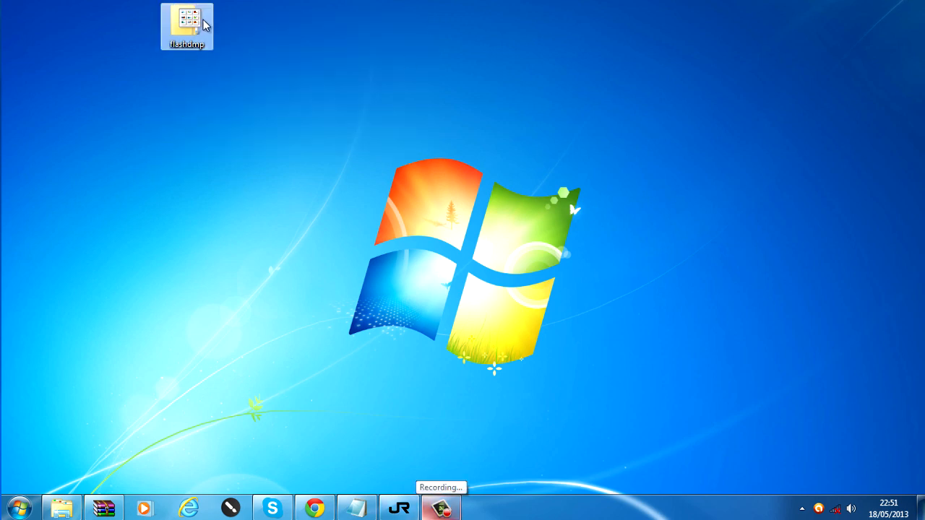
pyautogui.click(359, 476)
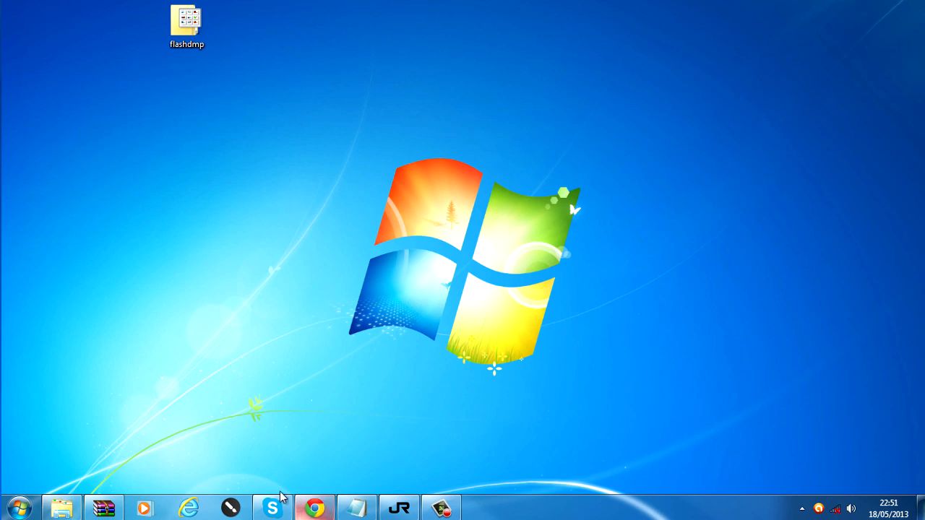
# Switch to Chrome and look through the J-Runner forum thread for the Core Pack download links.
pyautogui.click(325, 513)
pyautogui.scroll(8, 105, 242)
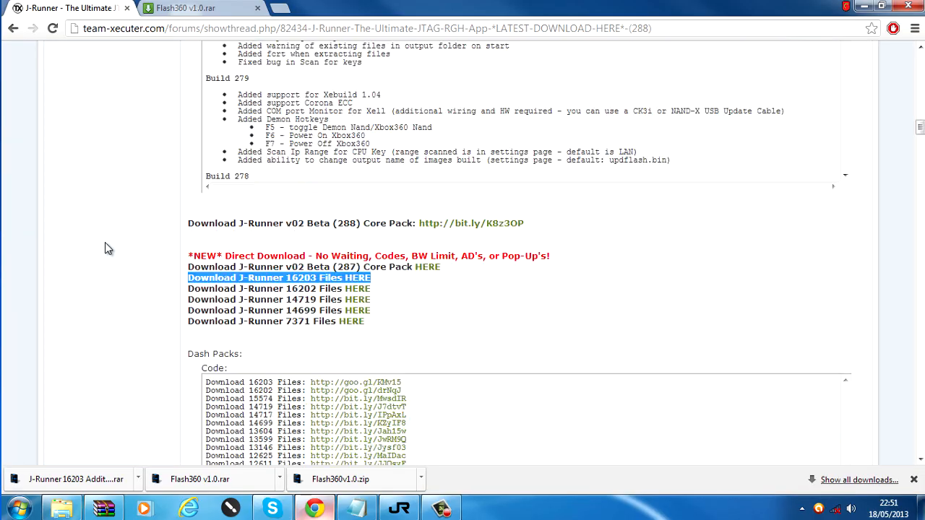
pyautogui.scroll(13, 312, 214)
pyautogui.scroll(-11, 188, 351)
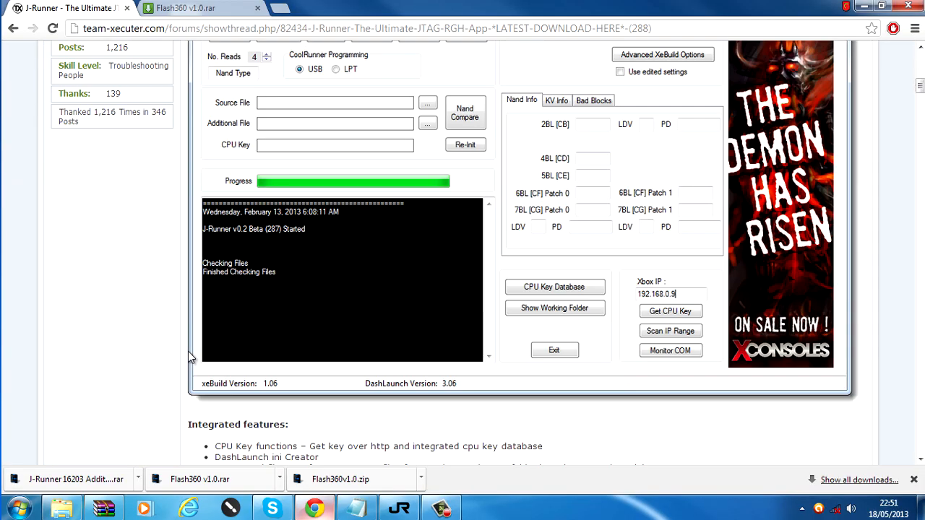
pyautogui.scroll(-4, 190, 337)
pyautogui.scroll(-9, 181, 361)
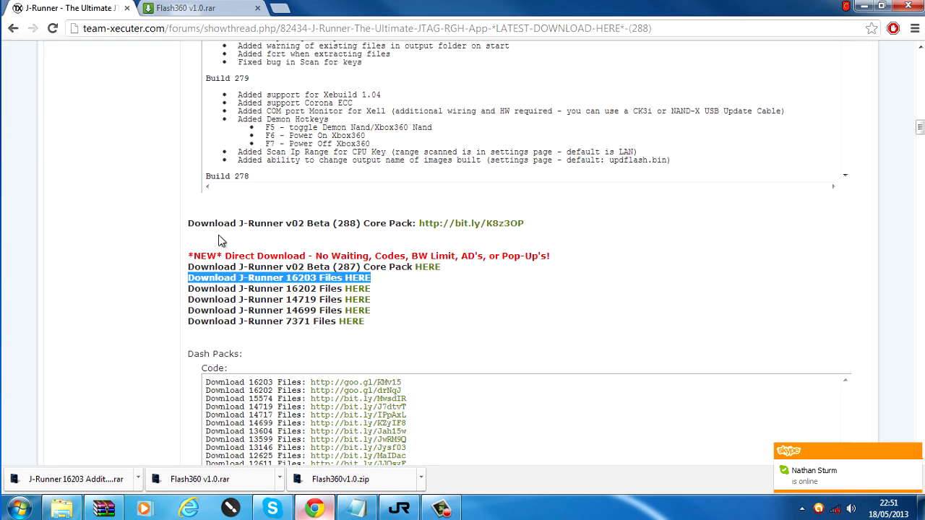
# Point out the J-Runner v02 Beta (288) Core Pack download line in the thread, and minimise the browser.
pyautogui.moveTo(187, 224); pyautogui.dragTo(417, 222)
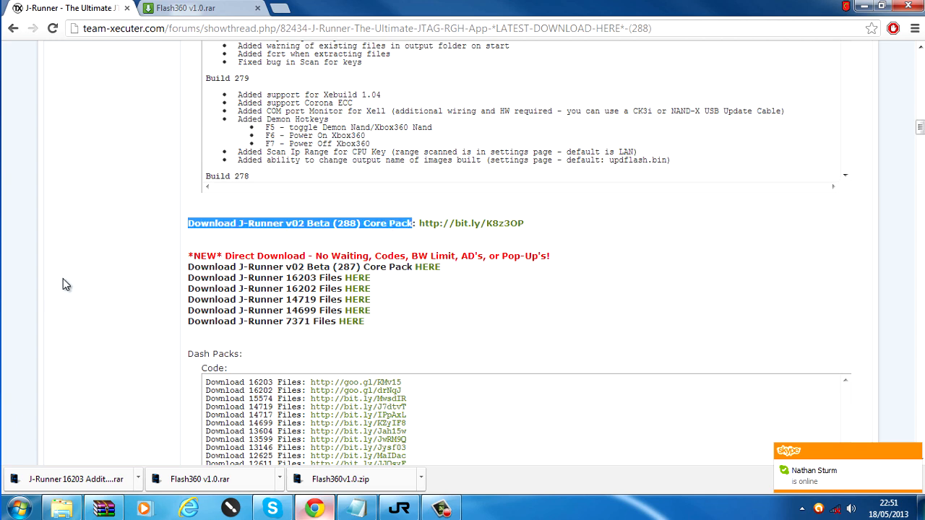
pyautogui.click(221, 271)
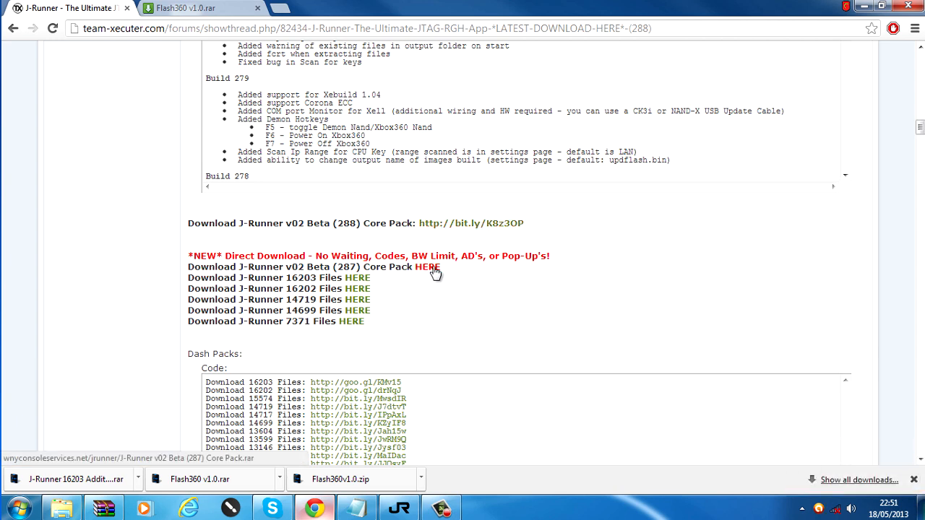
pyautogui.tripleClick(189, 222)
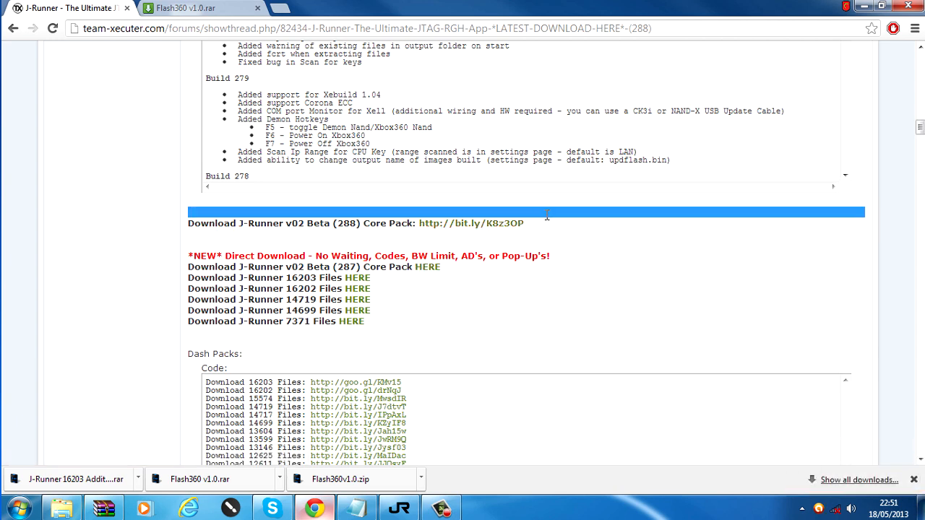
pyautogui.click(636, 258)
pyautogui.click(865, 6)
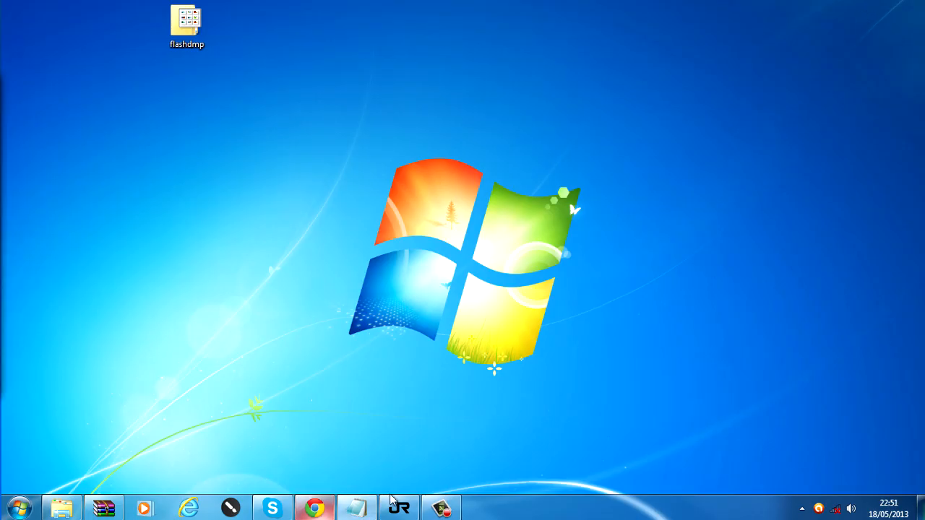
# Open JRunner from the J-Runner v02 Beta (283) Core Pack folder in Windows Explorer.
pyautogui.click(62, 508)
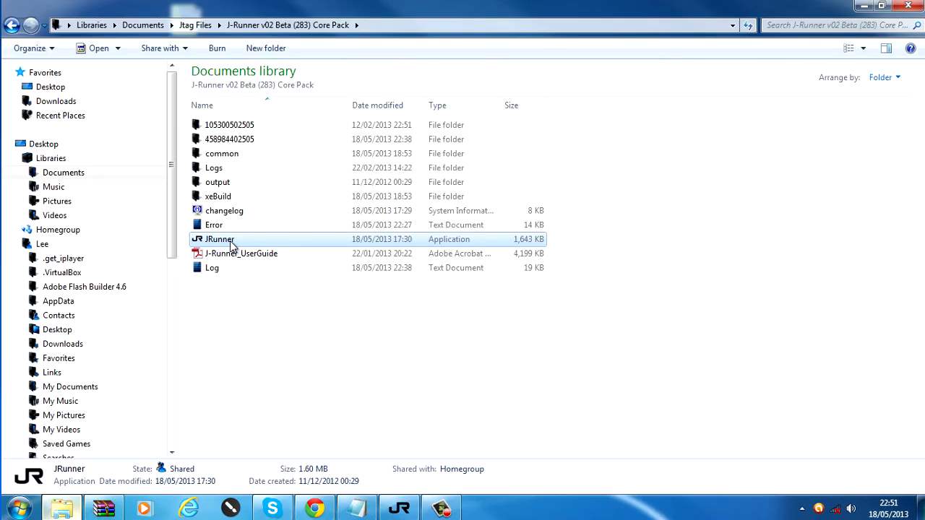
pyautogui.rightClick(231, 245)
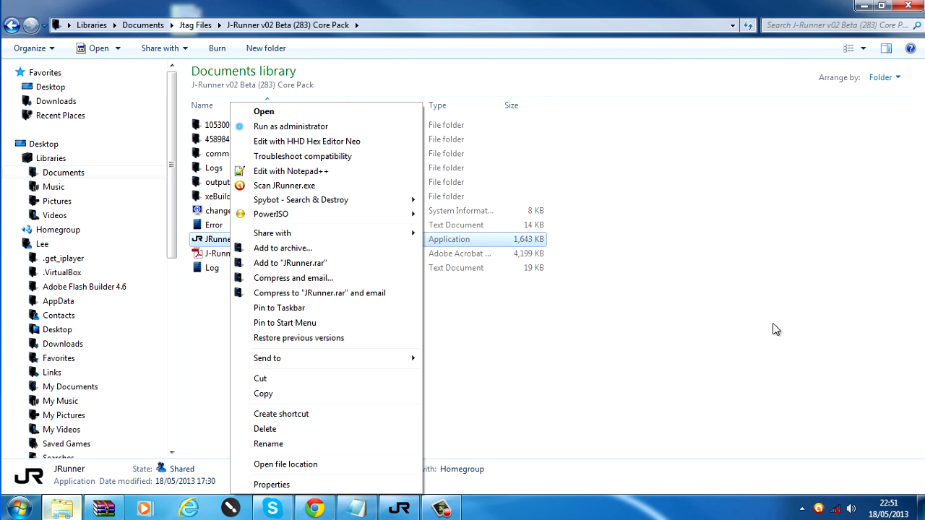
pyautogui.click(264, 111)
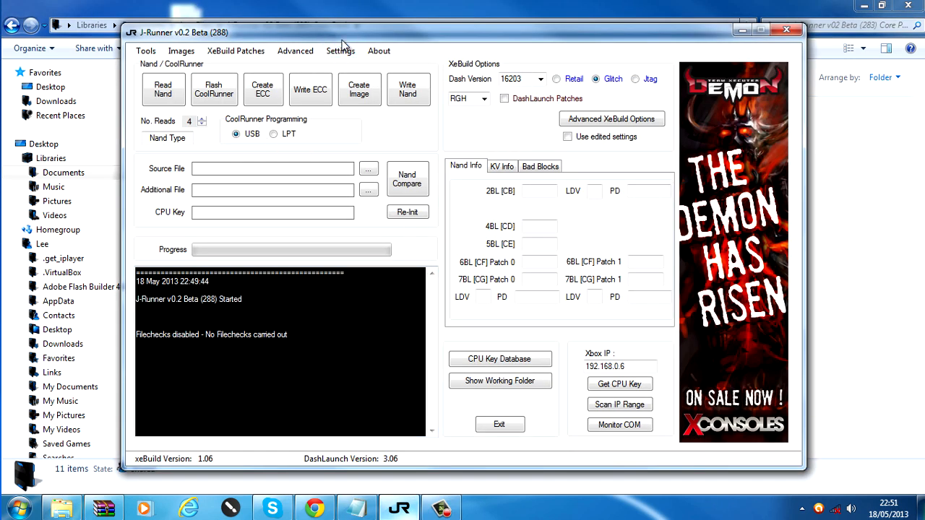
pyautogui.moveTo(342, 41); pyautogui.dragTo(376, 42)
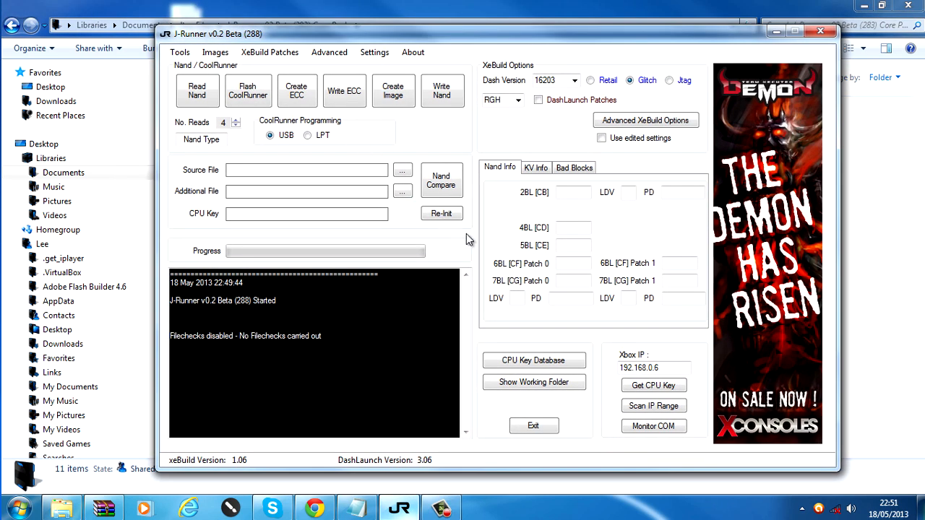
# Examine which dash versions are ticked in the Add Dash list, and cancel without adding any.
pyautogui.click(574, 80)
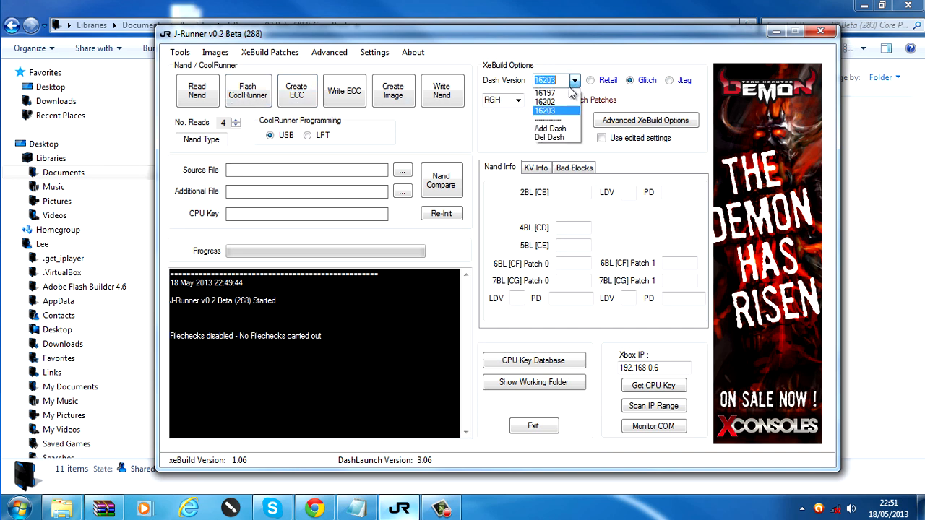
pyautogui.click(558, 128)
pyautogui.moveTo(258, 196); pyautogui.dragTo(258, 220)
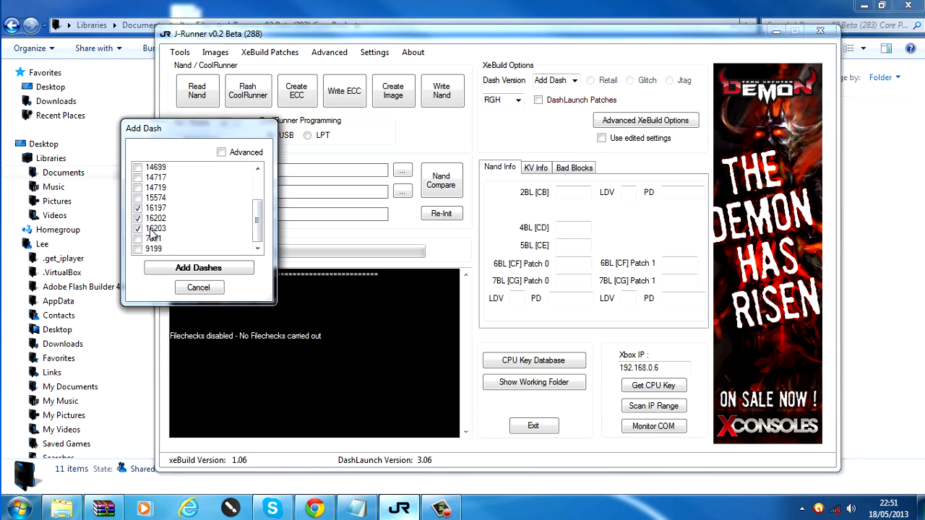
pyautogui.click(206, 296)
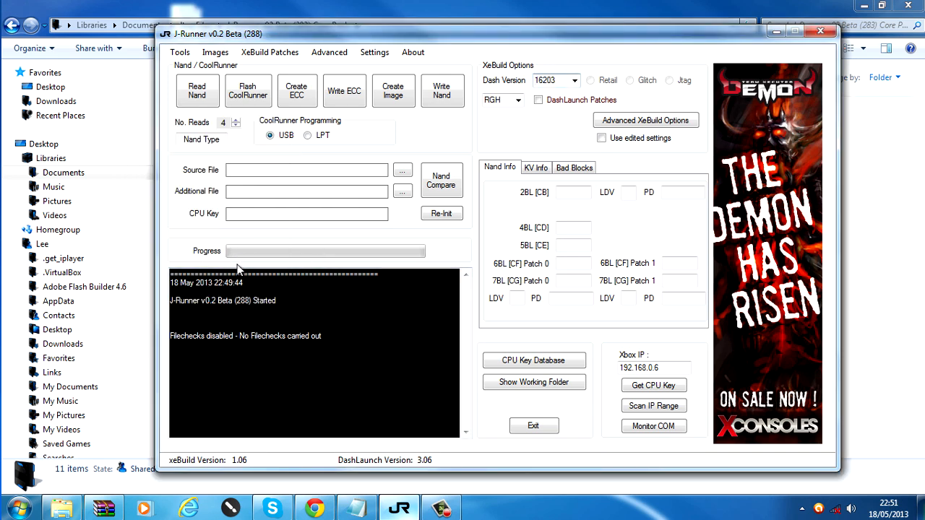
pyautogui.moveTo(414, 33)
pyautogui.mouseDown()
pyautogui.moveTo(479, 34)
pyautogui.moveTo(431, 35)
pyautogui.mouseUp()
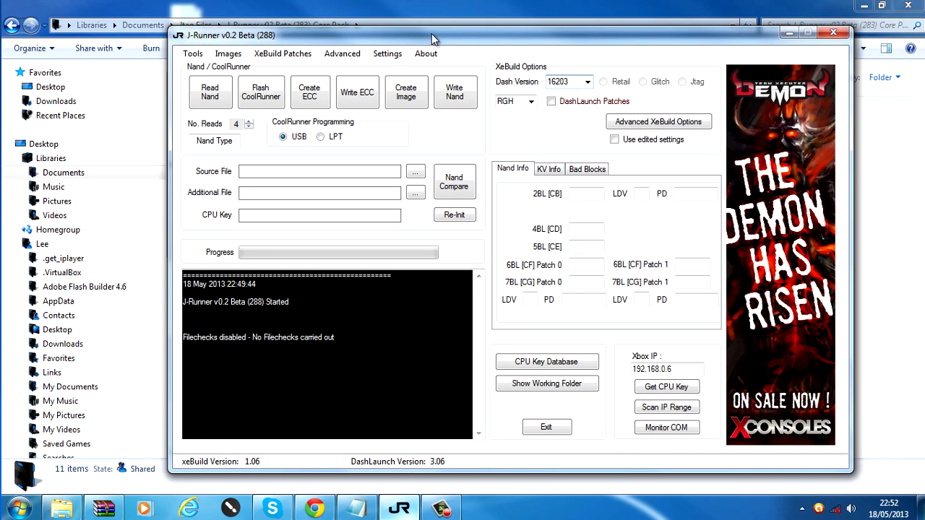
pyautogui.moveTo(434, 40); pyautogui.dragTo(403, 47)
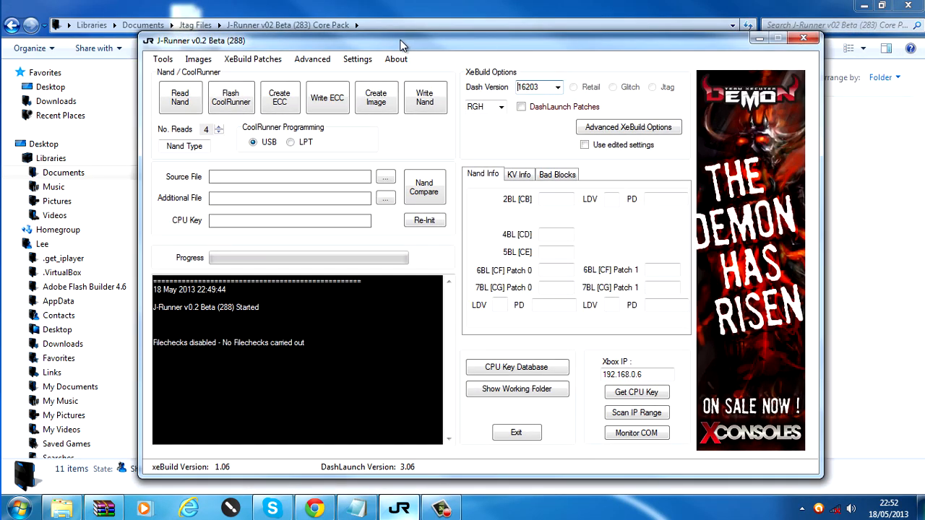
pyautogui.moveTo(622, 39); pyautogui.dragTo(669, 44)
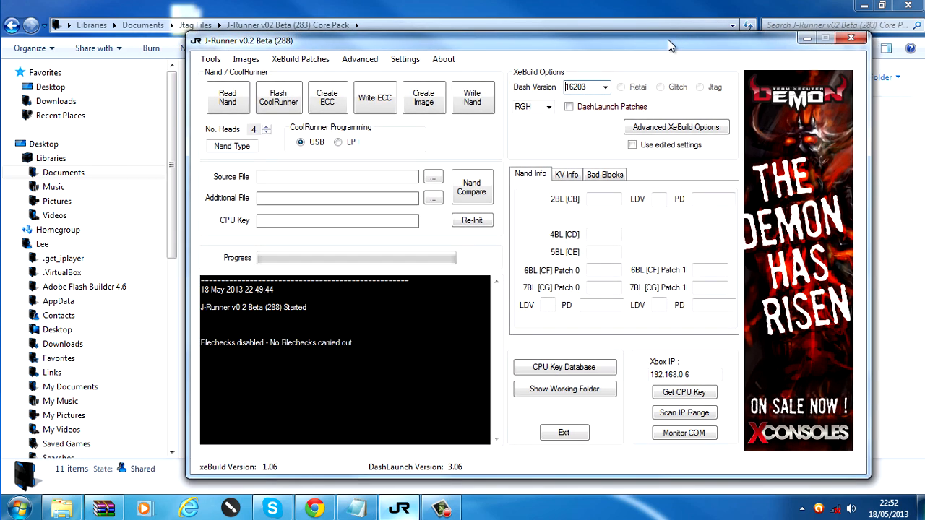
# Minimise J-Runner, and highlight the J-Runner 16203 Files download line on the forum page in Chrome.
pyautogui.click(807, 41)
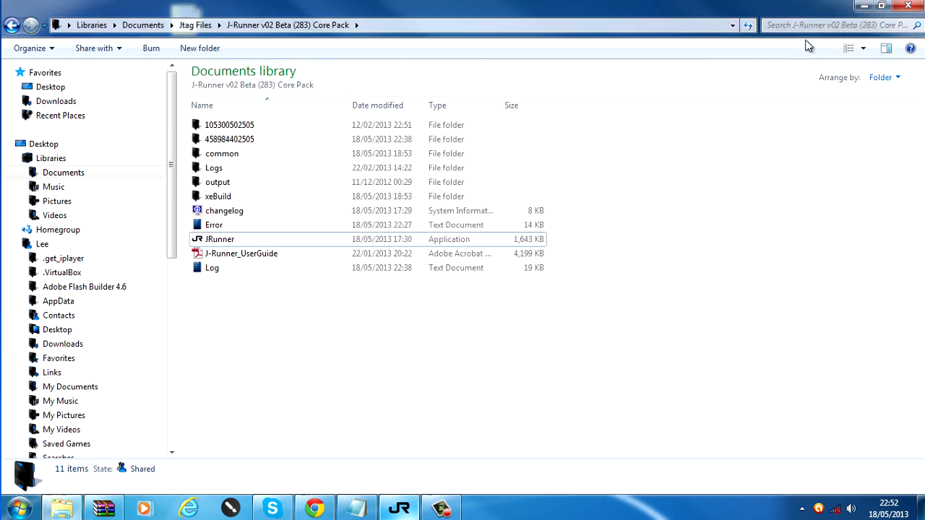
pyautogui.click(312, 506)
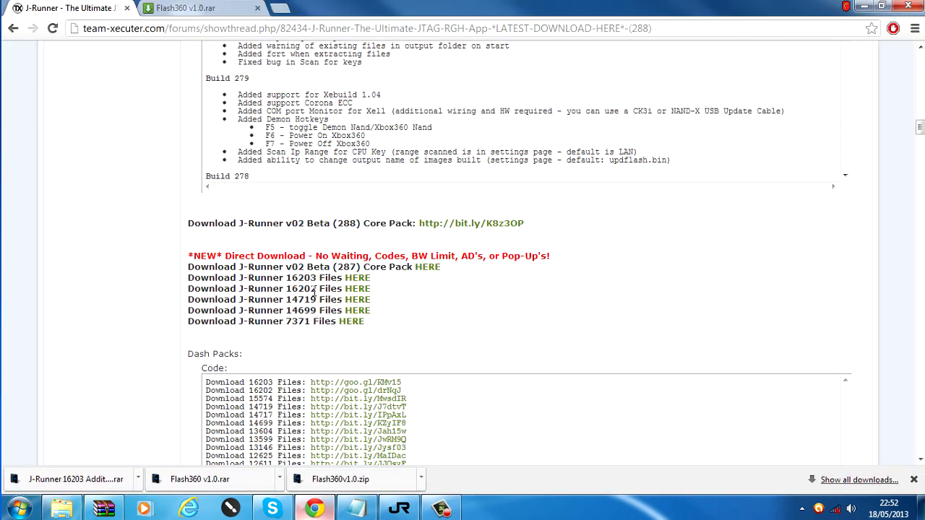
pyautogui.moveTo(190, 284); pyautogui.dragTo(342, 282)
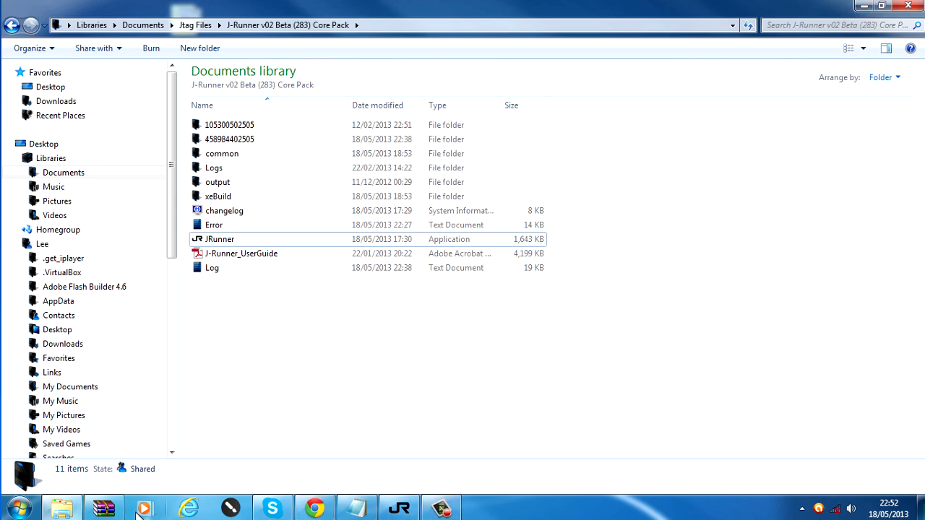
# Bring up the J-Runner 16203 Additional Pack (1).rar archive in WinRAR and place it beside the Core Pack folder.
pyautogui.click(103, 509)
pyautogui.moveTo(513, 92); pyautogui.dragTo(703, 66)
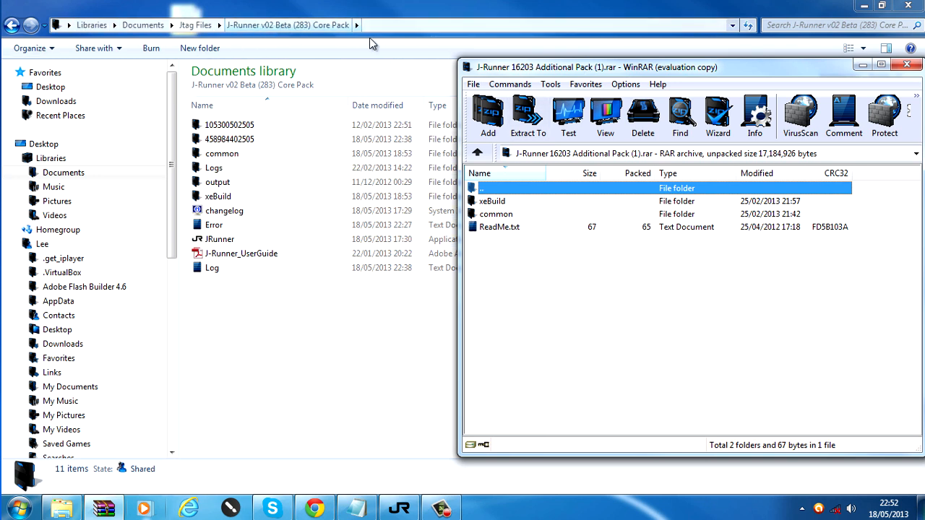
pyautogui.moveTo(589, 72); pyautogui.dragTo(614, 82)
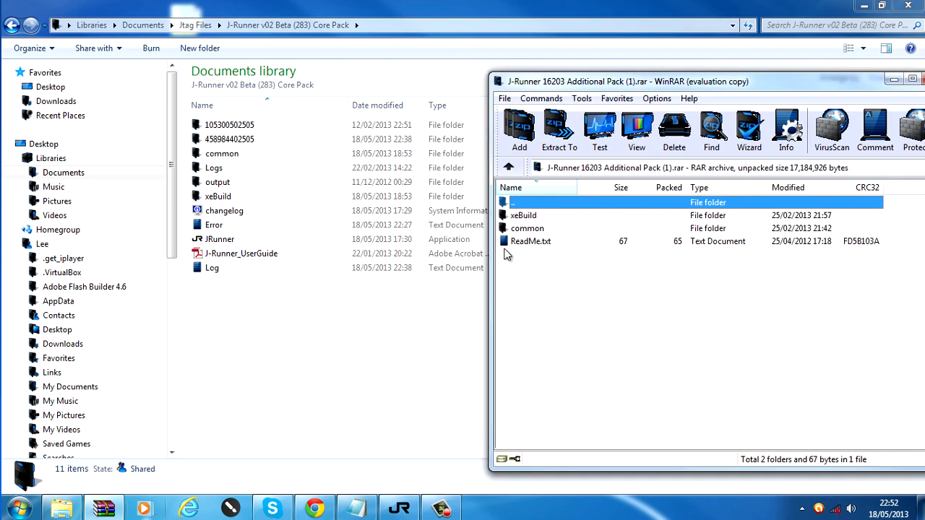
# Open the xeBuild folder both in the Core Pack folder and in the 16203 Additional Pack archive.
pyautogui.doubleClick(215, 195)
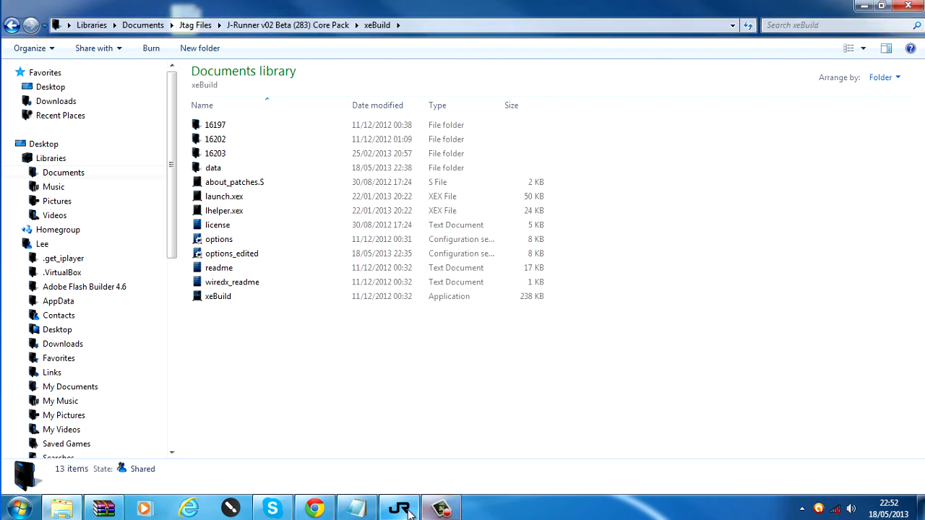
pyautogui.click(441, 508)
pyautogui.click(441, 507)
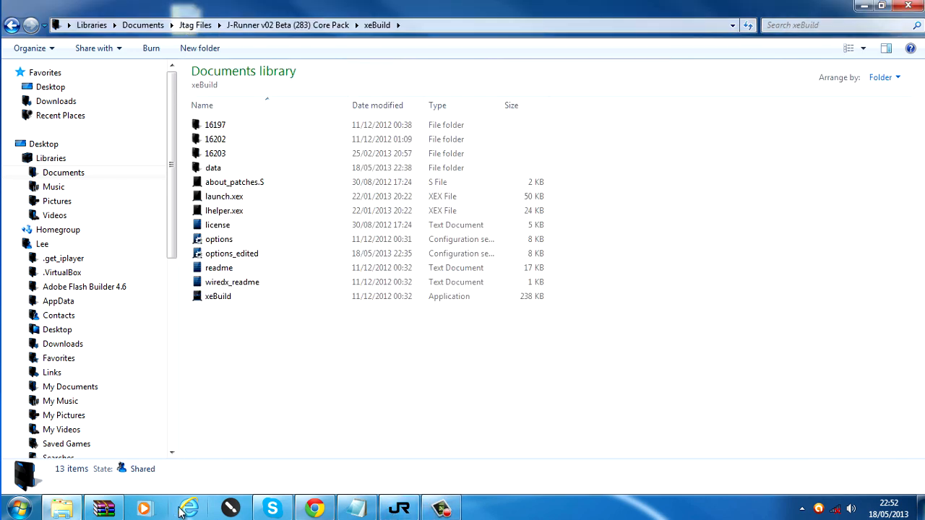
pyautogui.click(103, 507)
pyautogui.doubleClick(528, 216)
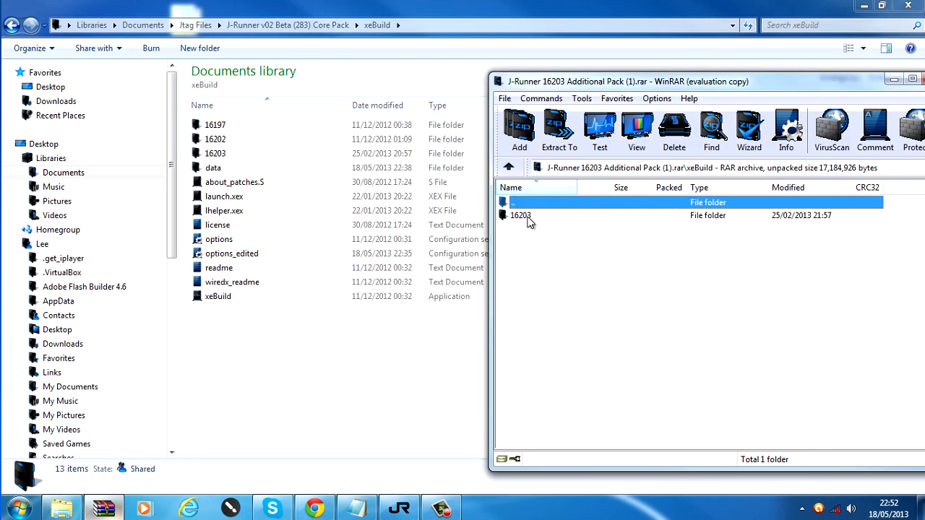
# Try to copy the 16203 folder from the archive's xeBuild folder into the Core Pack's xeBuild folder.
pyautogui.moveTo(571, 73); pyautogui.dragTo(691, 98)
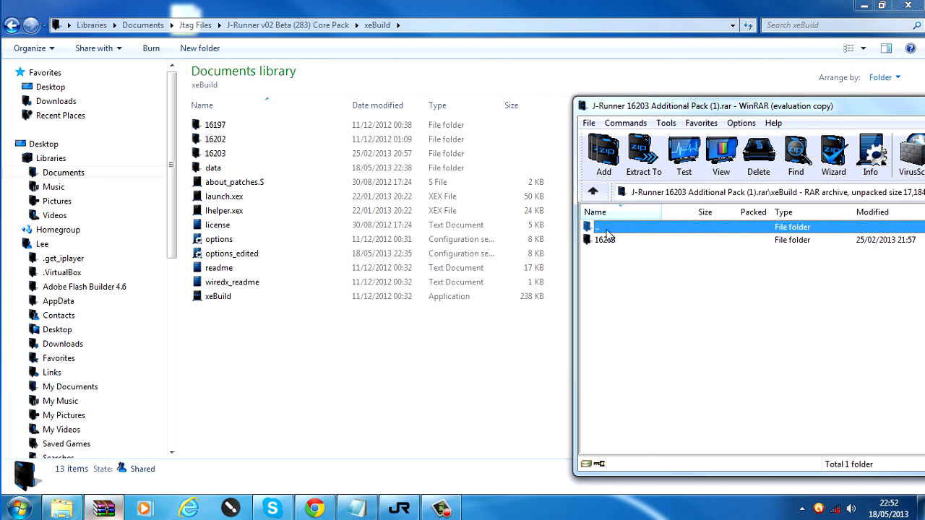
pyautogui.moveTo(607, 241); pyautogui.dragTo(241, 373)
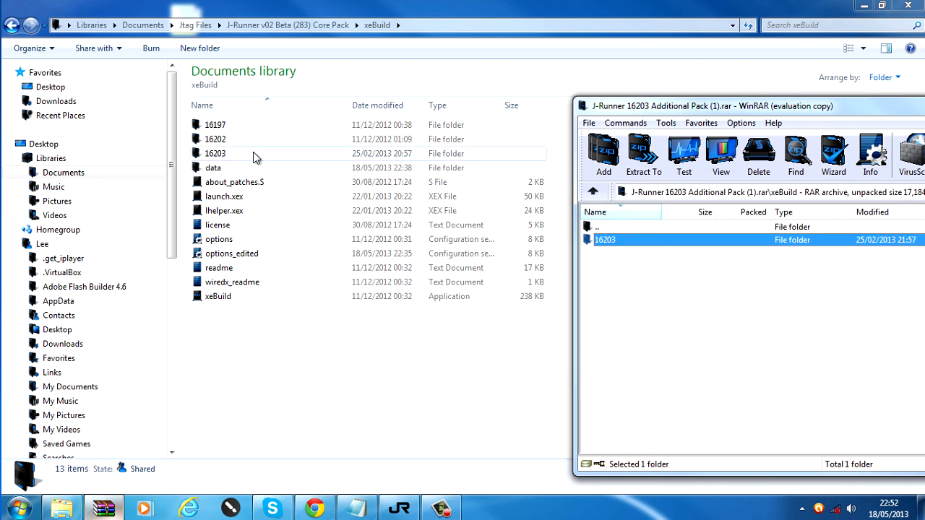
pyautogui.moveTo(607, 105); pyautogui.dragTo(511, 101)
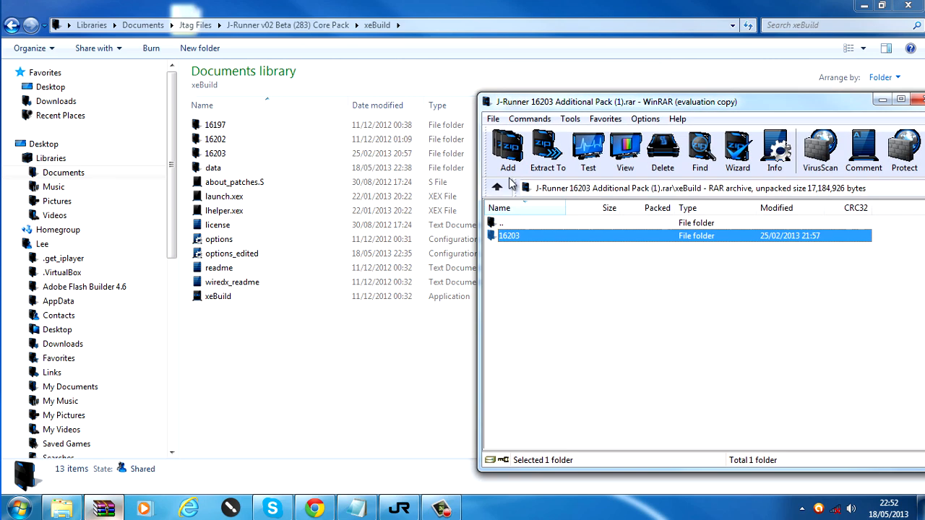
# Select all files in the archive's common folder, and open the common folder of the J-Runner Core Pack.
pyautogui.doubleClick(510, 226)
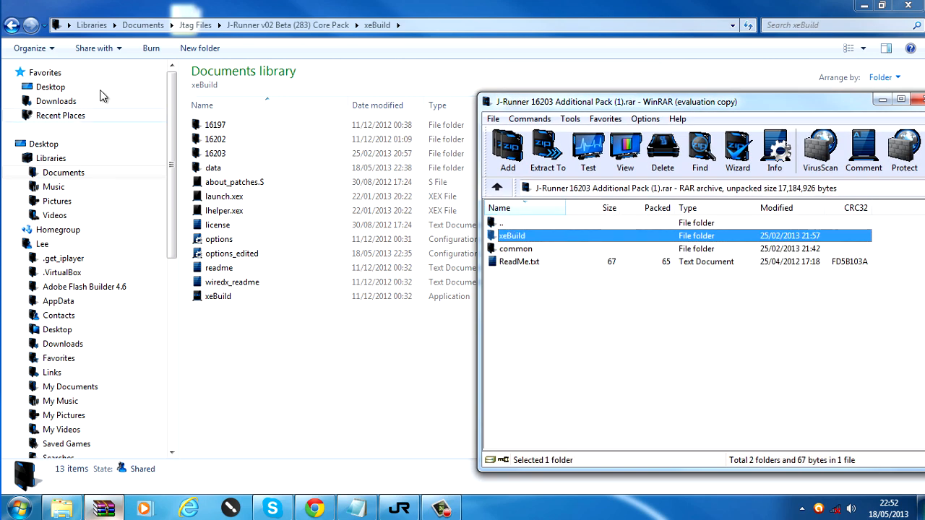
pyautogui.doubleClick(512, 249)
pyautogui.hotkey('shift', 'End')
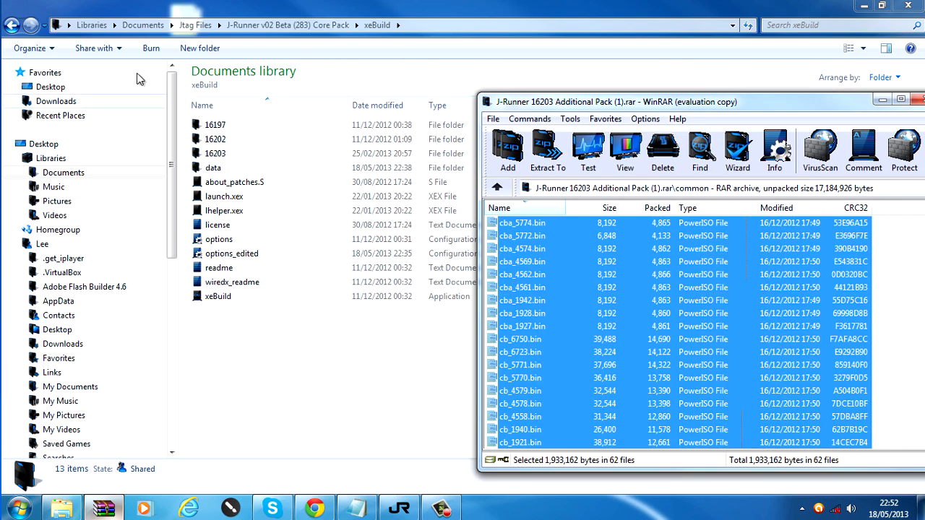
pyautogui.click(251, 26)
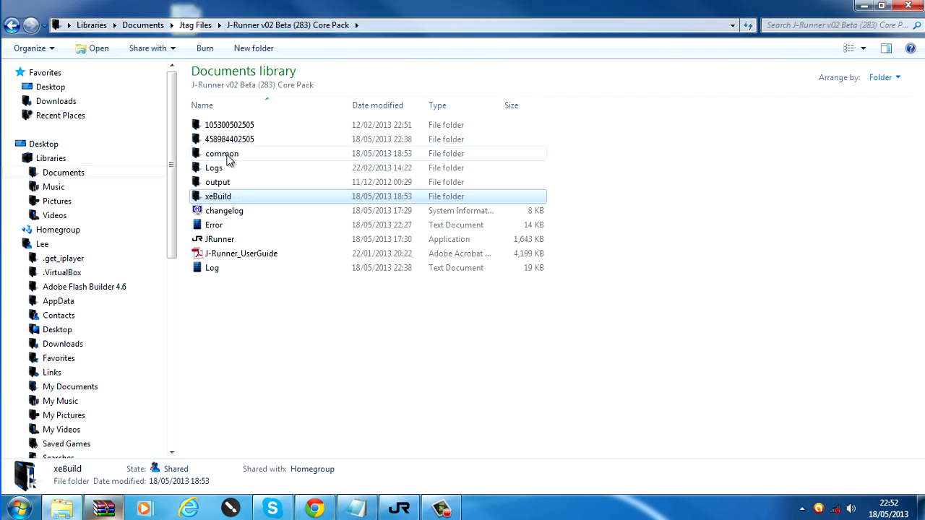
pyautogui.doubleClick(227, 155)
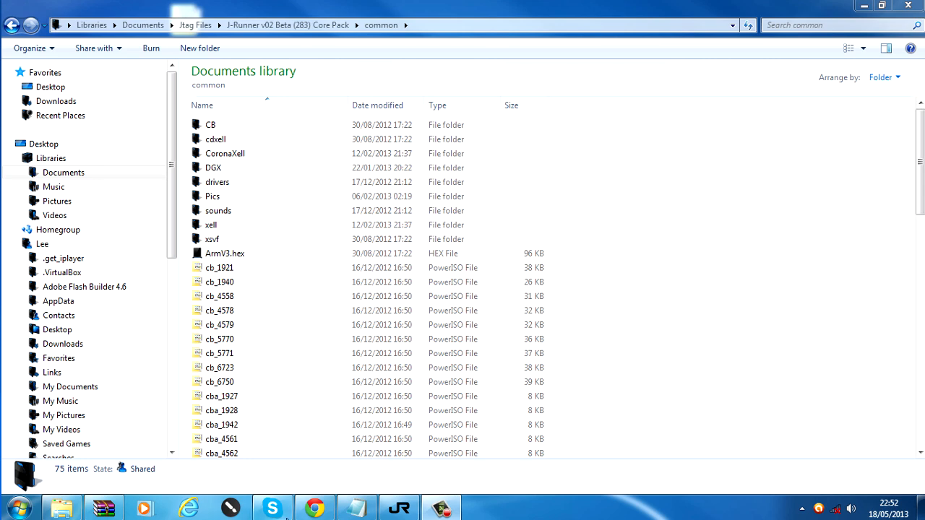
# Place the archive window beside the Core Pack's common folder to compare their files, and close WinRAR.
pyautogui.click(101, 510)
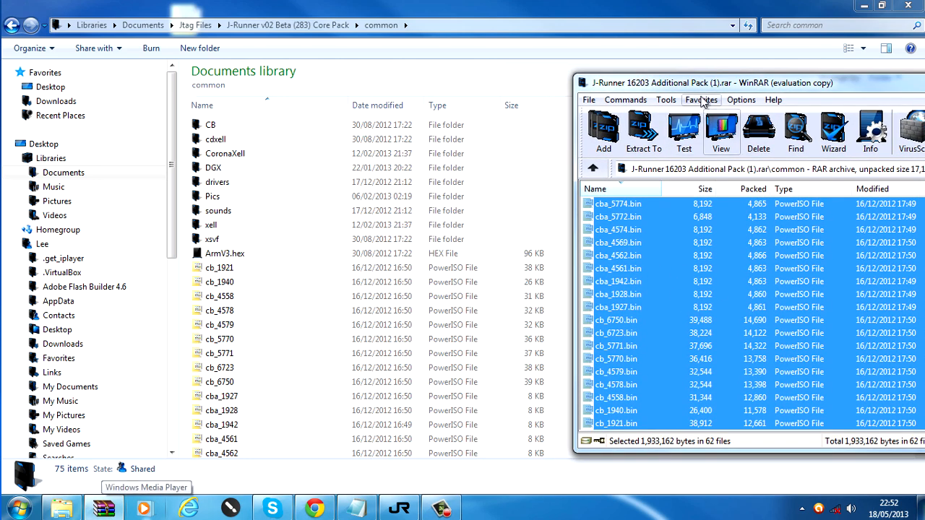
pyautogui.moveTo(696, 84); pyautogui.dragTo(785, 78)
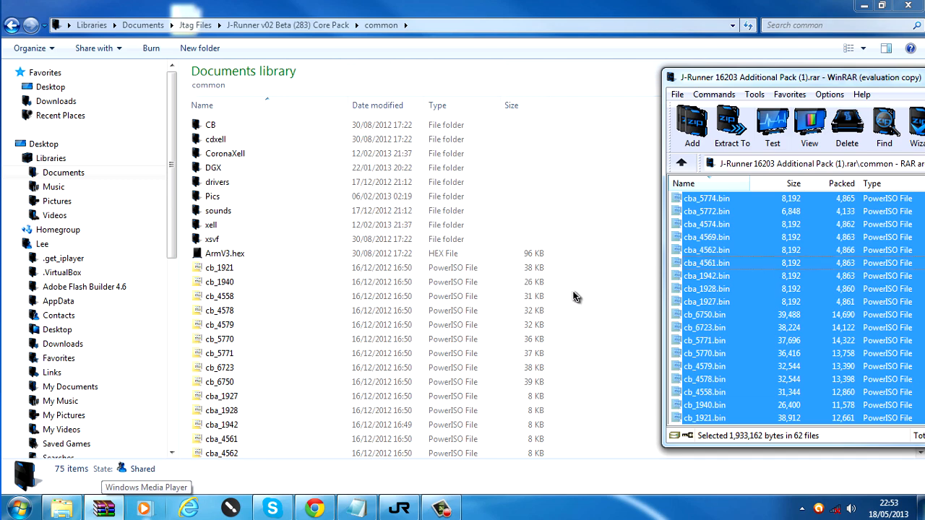
pyautogui.moveTo(830, 81); pyautogui.dragTo(683, 81)
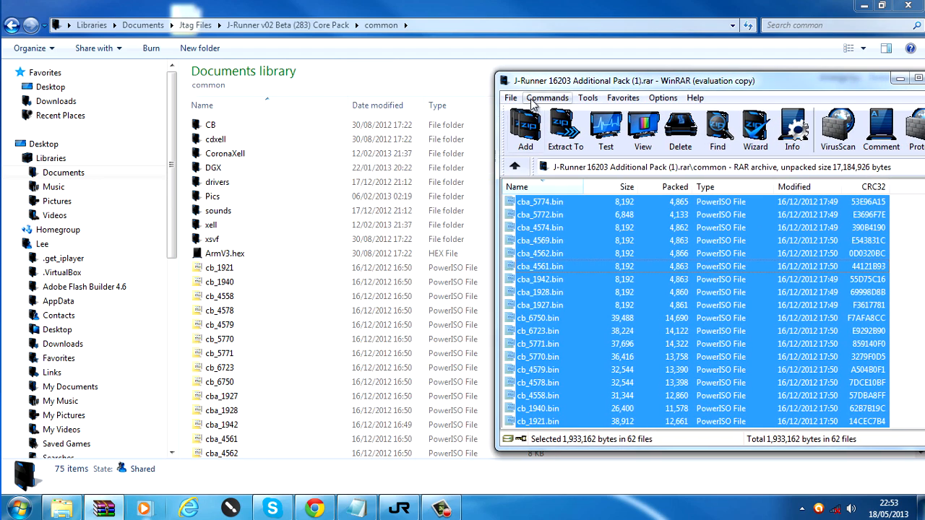
pyautogui.moveTo(598, 79); pyautogui.dragTo(328, 78)
pyautogui.click(670, 76)
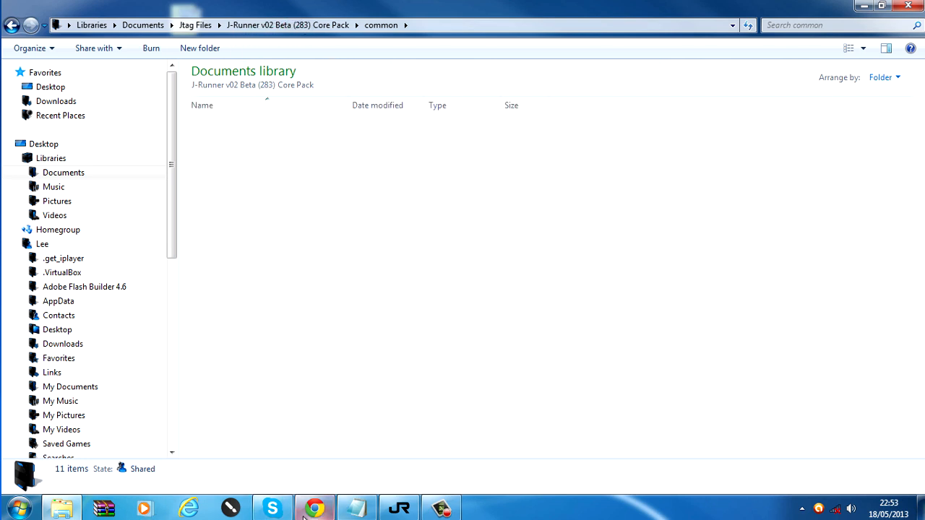
# Switch to J-Runner and set the dash version to 16203.
pyautogui.click(400, 509)
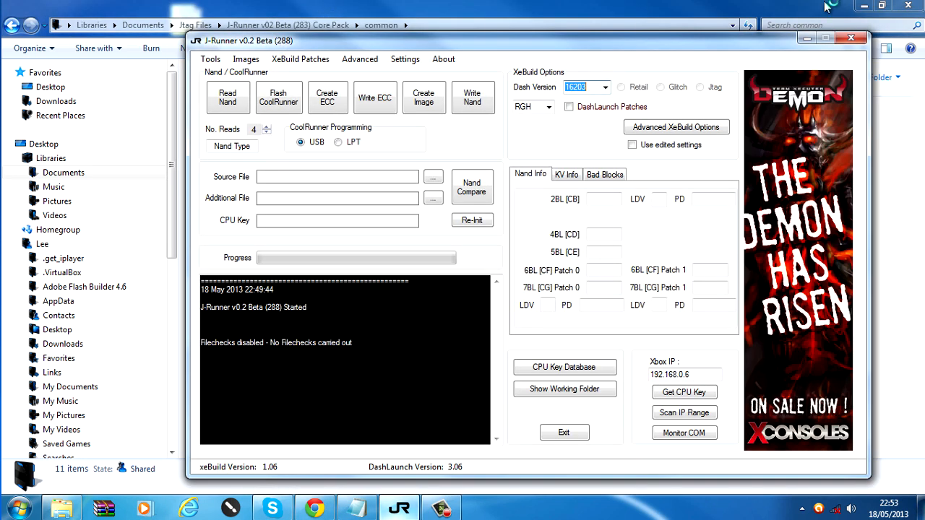
pyautogui.moveTo(486, 44); pyautogui.dragTo(433, 32)
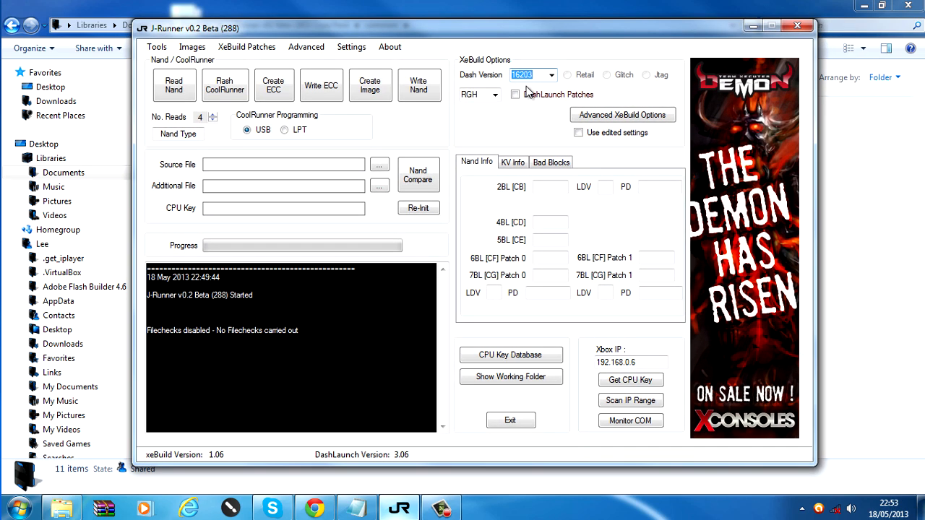
pyautogui.click(533, 75)
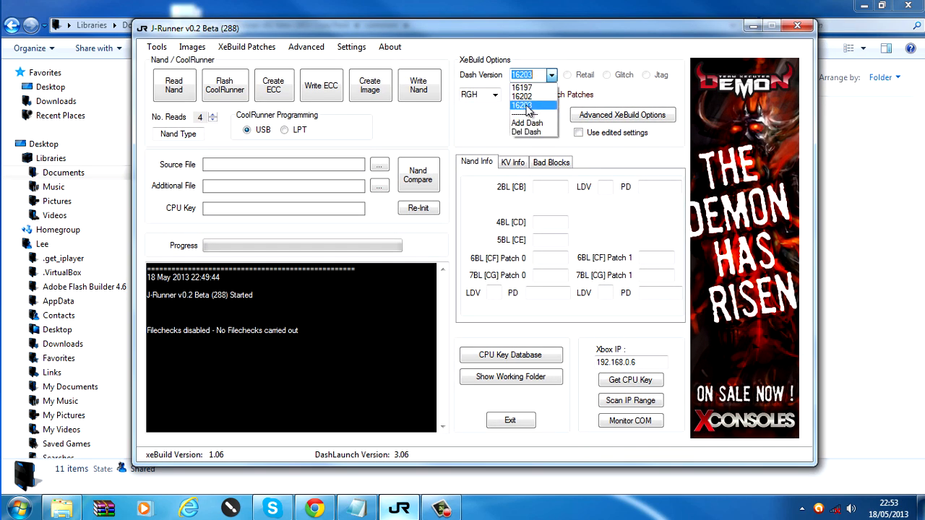
pyautogui.click(529, 107)
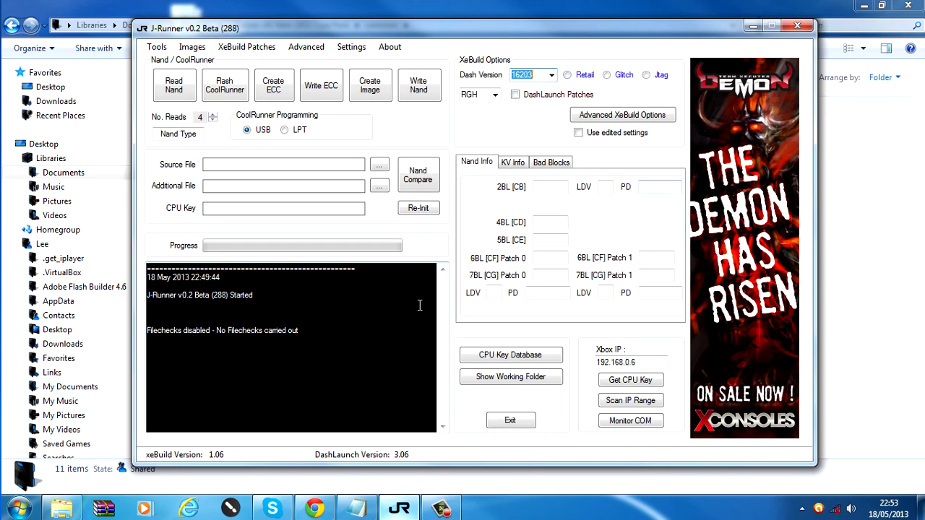
# Try the Jtag and Retail image types in the XeBuild options, and leave the type set to Glitch.
pyautogui.click(619, 77)
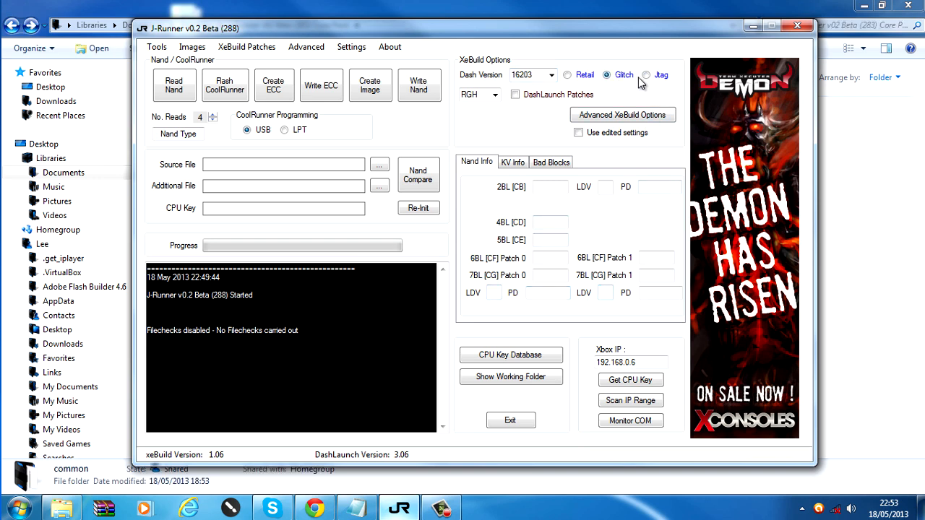
pyautogui.moveTo(574, 31)
pyautogui.mouseDown()
pyautogui.moveTo(593, 37)
pyautogui.moveTo(583, 35)
pyautogui.mouseUp()
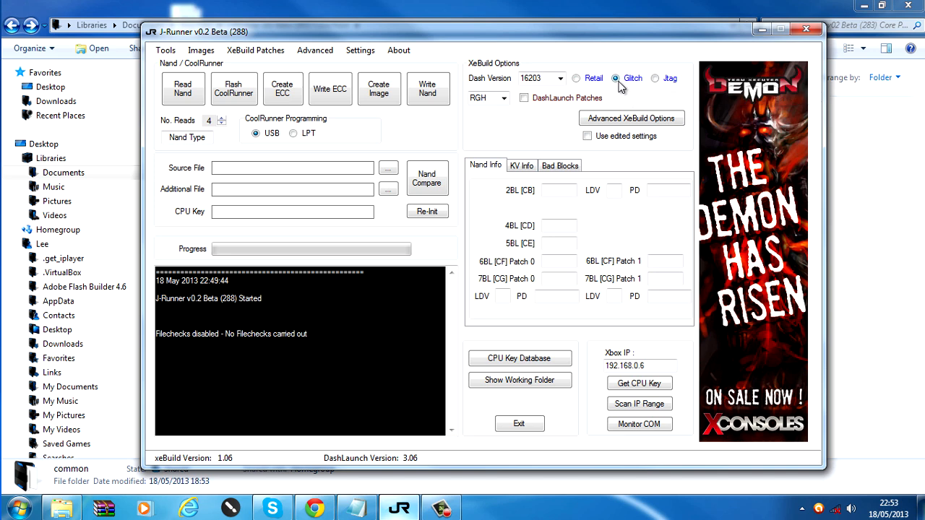
pyautogui.click(655, 78)
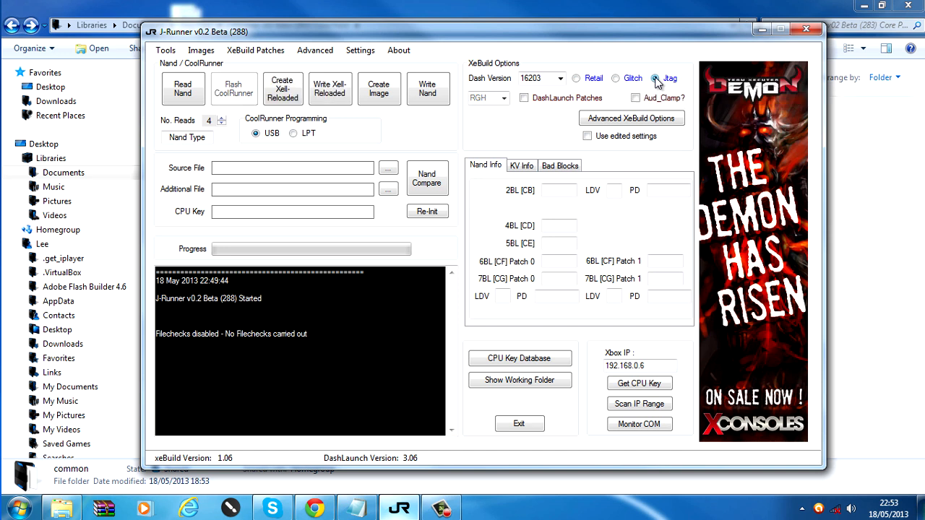
pyautogui.click(575, 78)
pyautogui.click(616, 80)
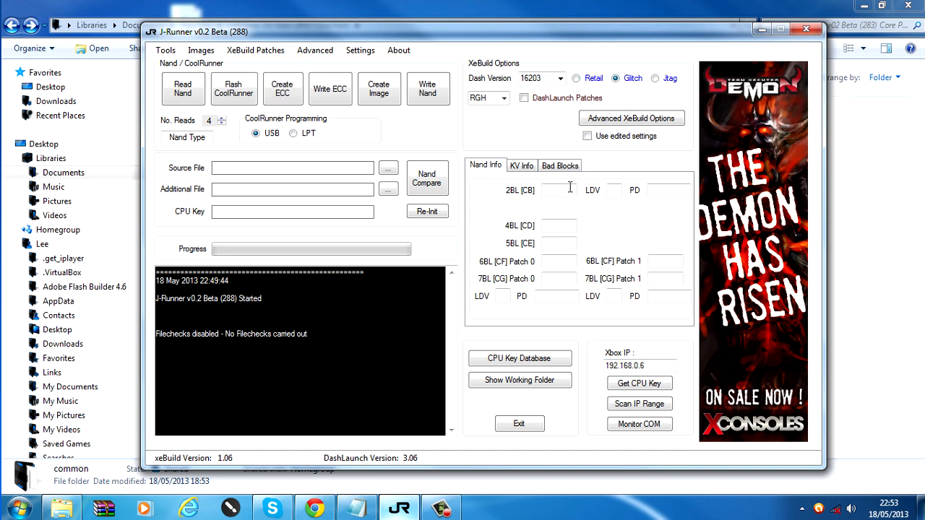
# Set the glitch hack type to RGH2, trying RGH first.
pyautogui.click(504, 99)
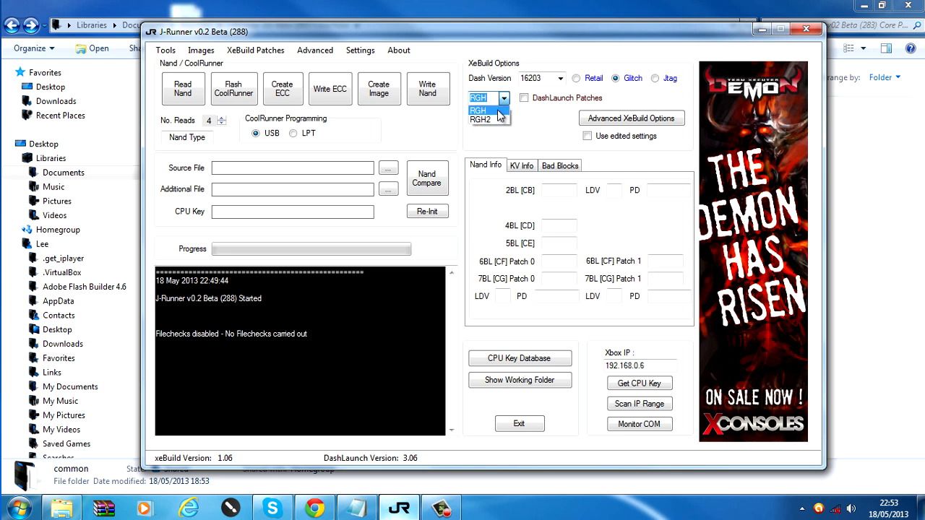
pyautogui.click(499, 110)
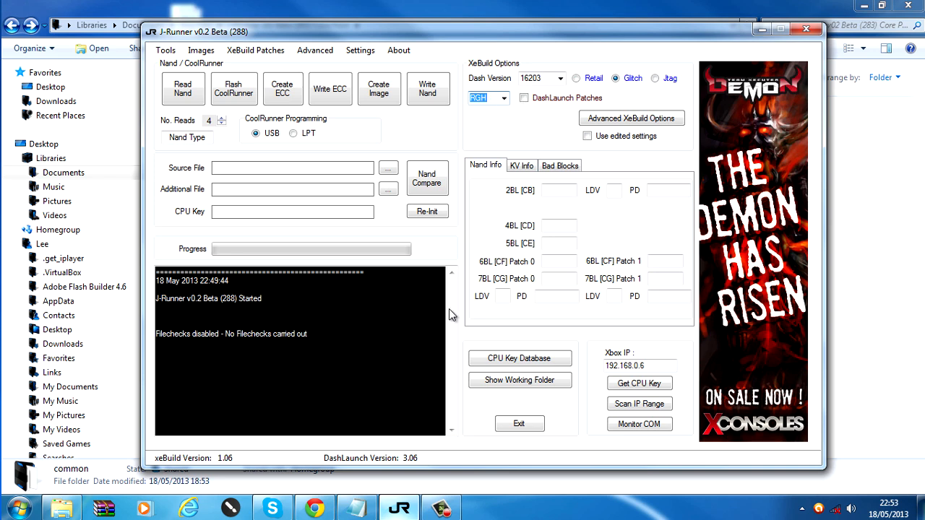
pyautogui.click(504, 98)
pyautogui.click(501, 121)
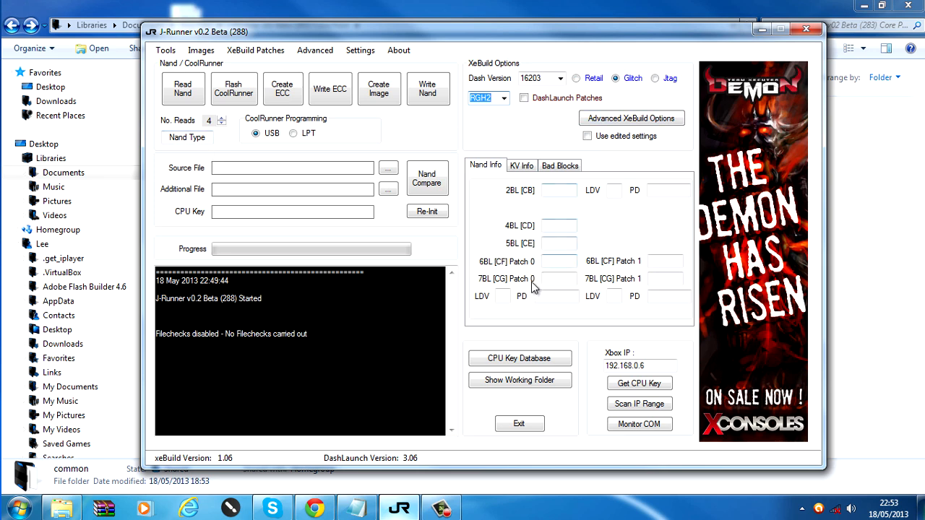
# Load the flashdmp file from the Desktop as the source file, minimising the Explorer window behind J-Runner.
pyautogui.click(388, 168)
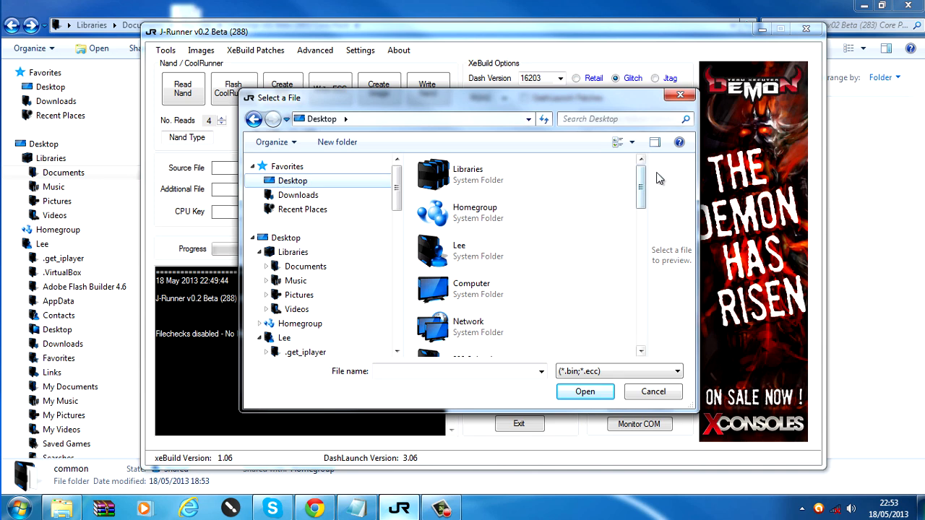
pyautogui.click(866, 5)
pyautogui.moveTo(470, 103); pyautogui.dragTo(436, 116)
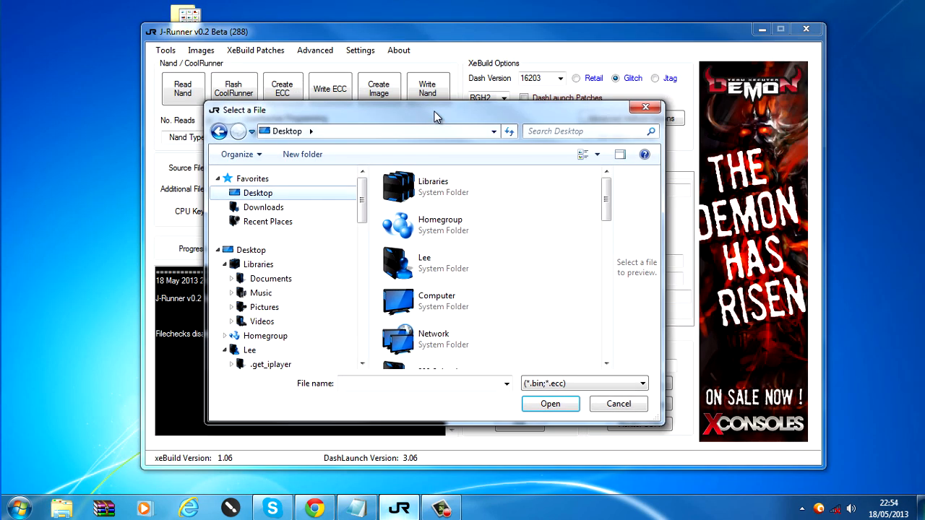
pyautogui.moveTo(606, 192); pyautogui.dragTo(606, 323)
pyautogui.click(478, 246)
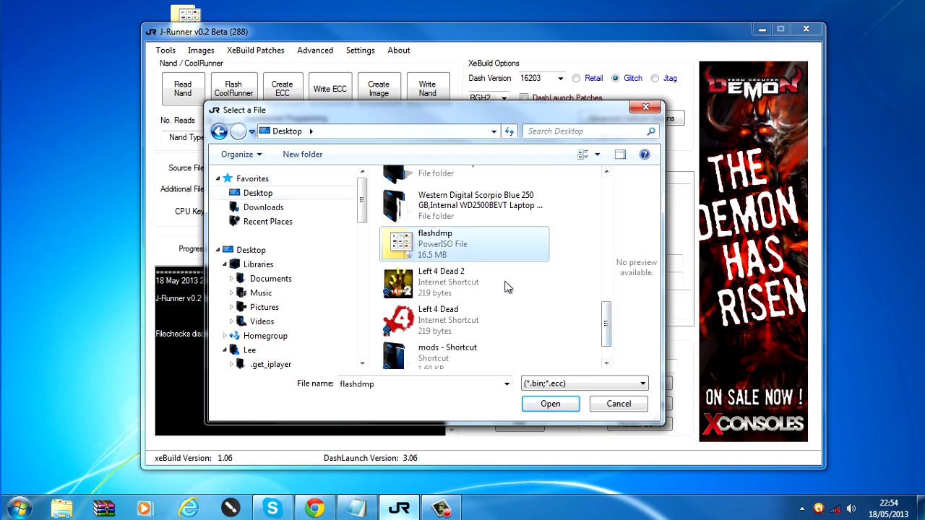
pyautogui.click(548, 404)
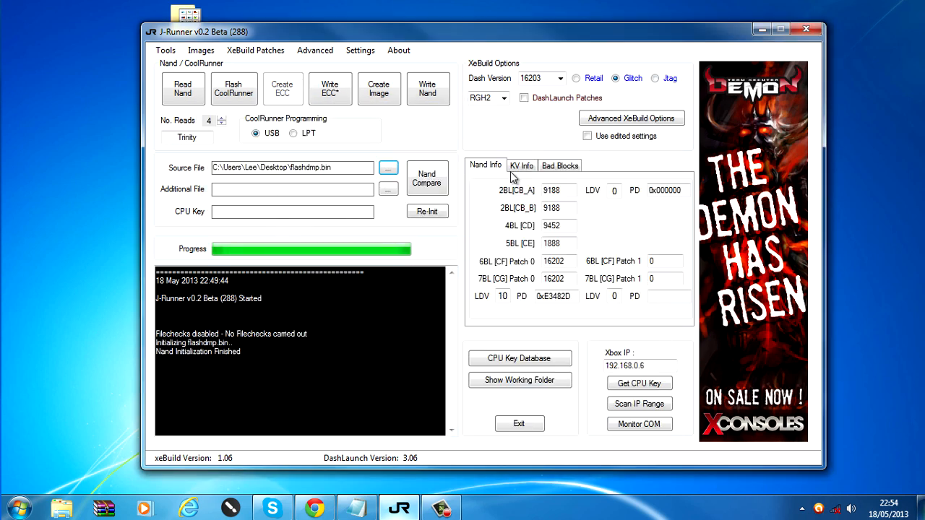
# Check the detected NAND type and the bad blocks report for the loaded dump.
pyautogui.doubleClick(191, 138)
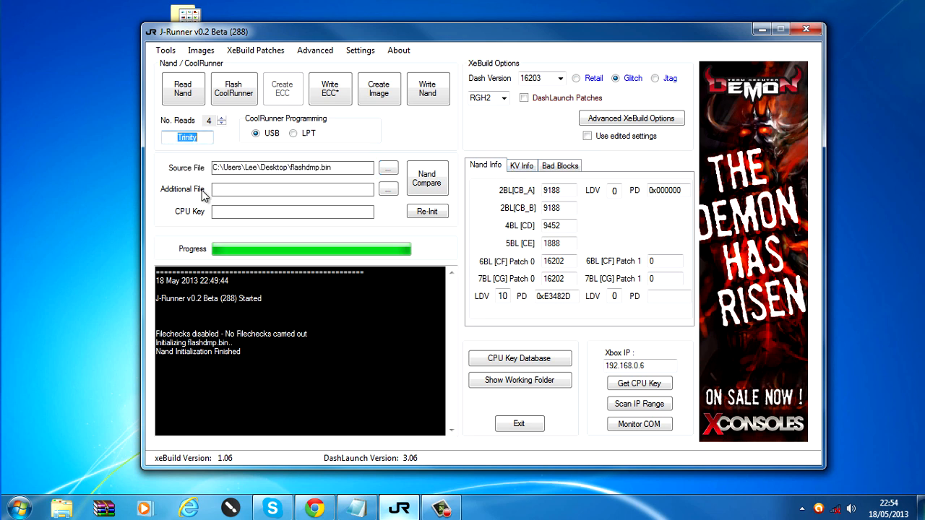
pyautogui.click(562, 167)
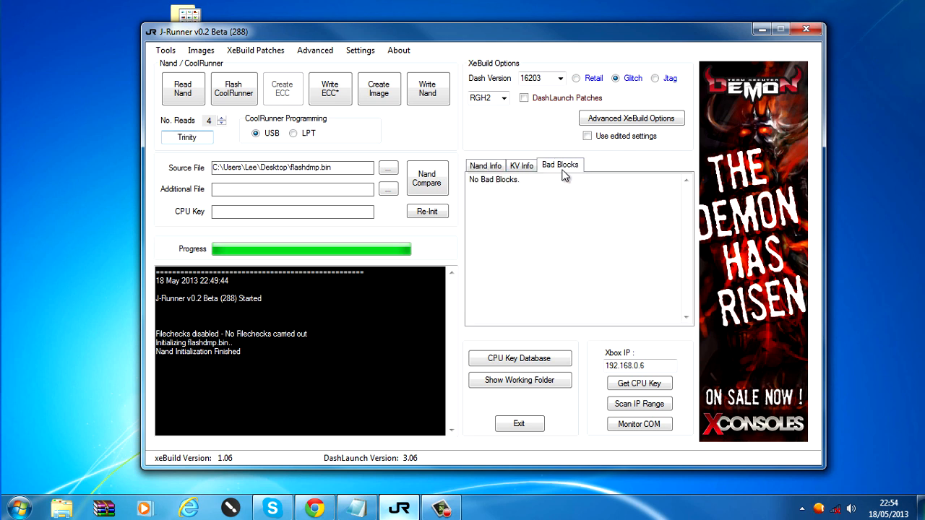
pyautogui.moveTo(522, 181); pyautogui.dragTo(410, 185)
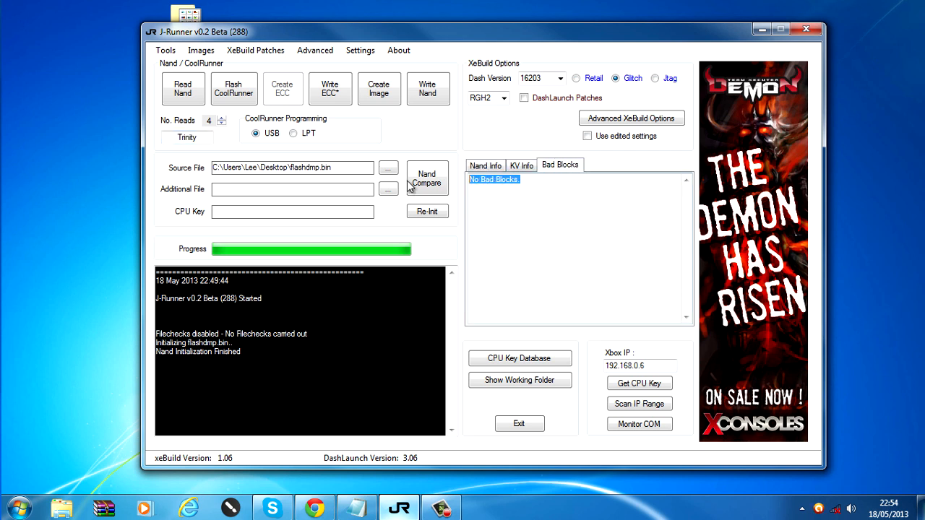
# Point out the empty CPU Key field, and highlight the Xbox IP address used for fetching the key.
pyautogui.click(277, 211)
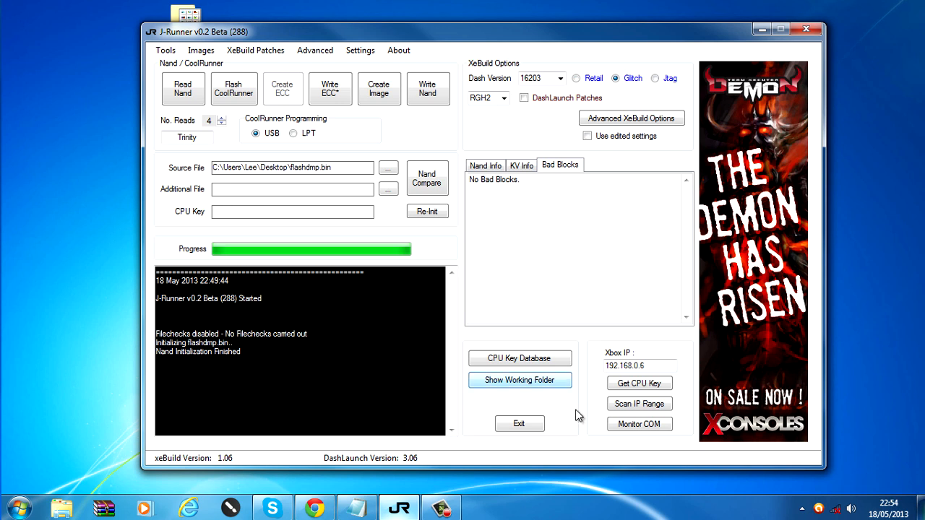
pyautogui.click(648, 388)
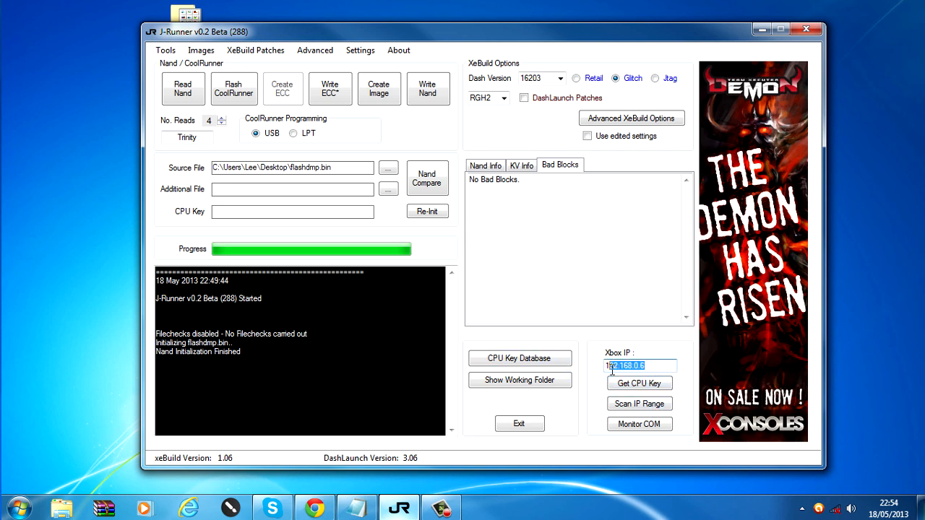
pyautogui.moveTo(611, 368); pyautogui.dragTo(606, 372)
# Paste the console's CPU key into the CPU Key field, and highlight the key check result in the log.
pyautogui.click(254, 210)
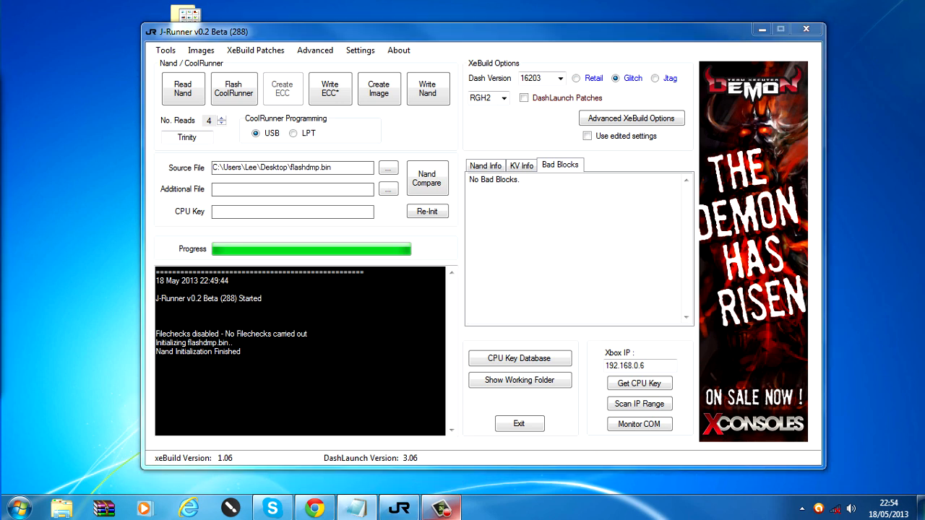
pyautogui.moveTo(1, 80)
pyautogui.mouseDown()
pyautogui.moveTo(46, 81)
pyautogui.moveTo(3, 75)
pyautogui.mouseUp()
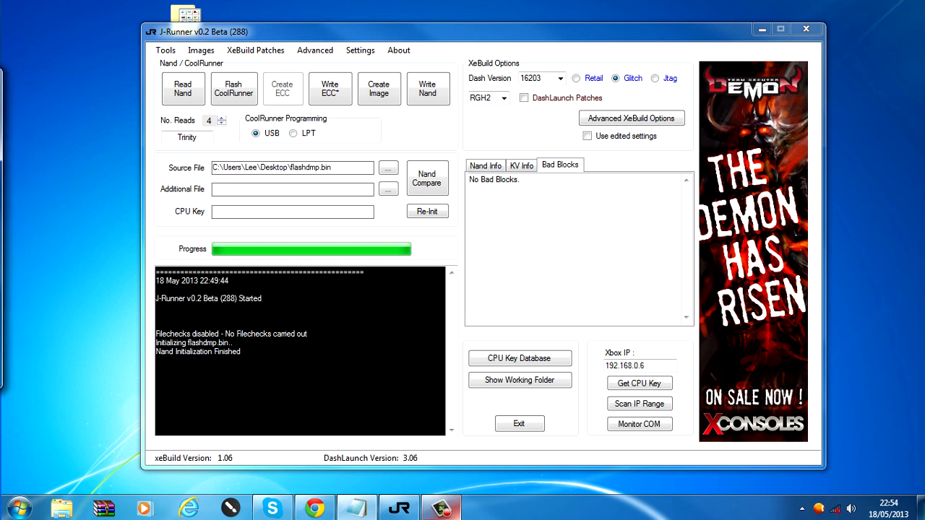
pyautogui.rightClick(305, 219)
pyautogui.click(333, 270)
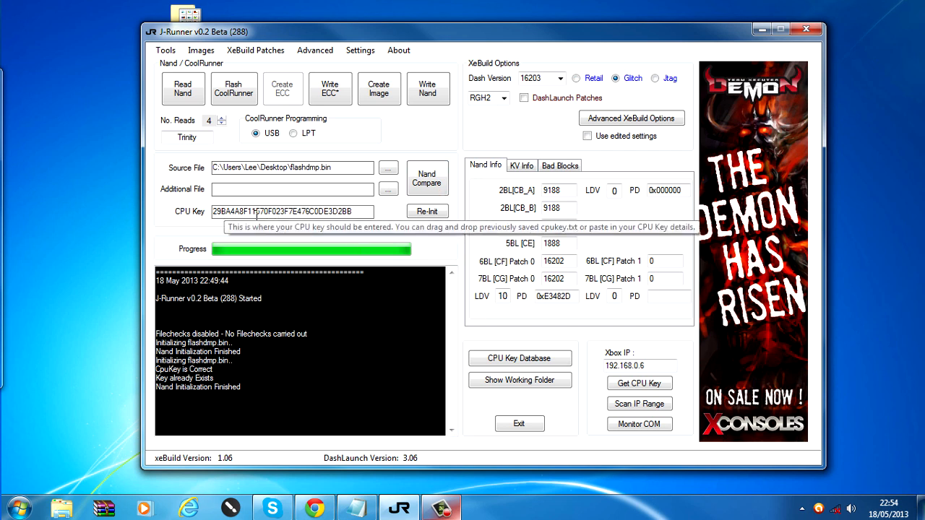
pyautogui.moveTo(156, 369); pyautogui.dragTo(211, 369)
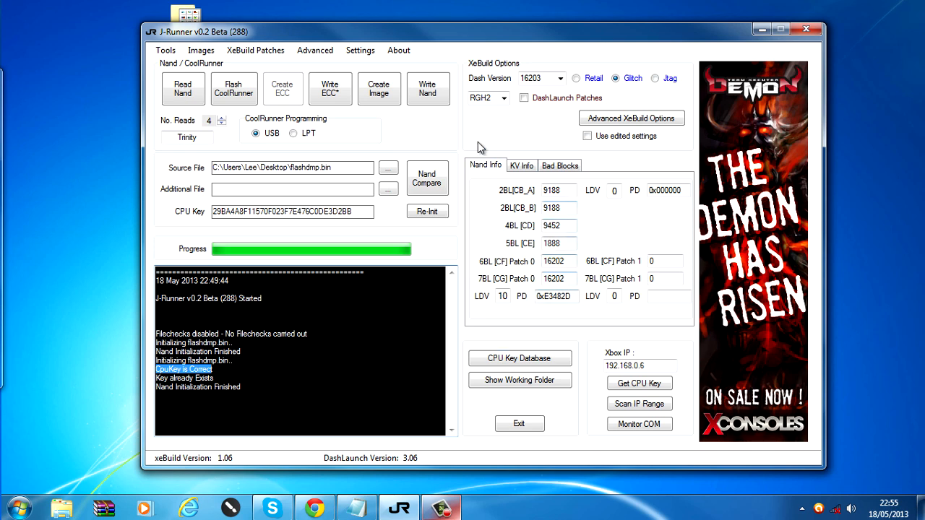
# Review the JTAG and GLITCH common options in the advanced XeBuild settings, and save them with cygnos enabled and demon disabled.
pyautogui.moveTo(518, 31); pyautogui.dragTo(521, 36)
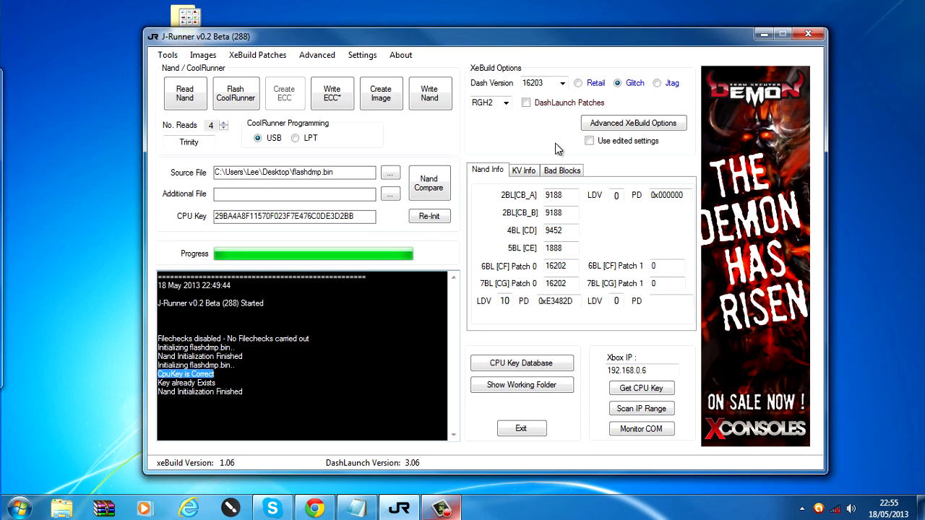
pyautogui.click(639, 123)
pyautogui.moveTo(562, 71)
pyautogui.mouseDown()
pyautogui.moveTo(555, 62)
pyautogui.moveTo(552, 73)
pyautogui.mouseUp()
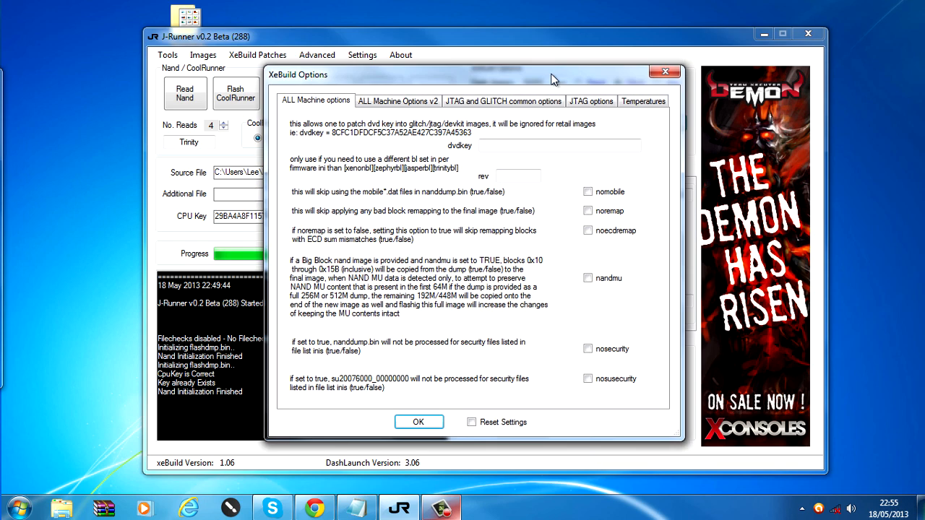
pyautogui.click(498, 107)
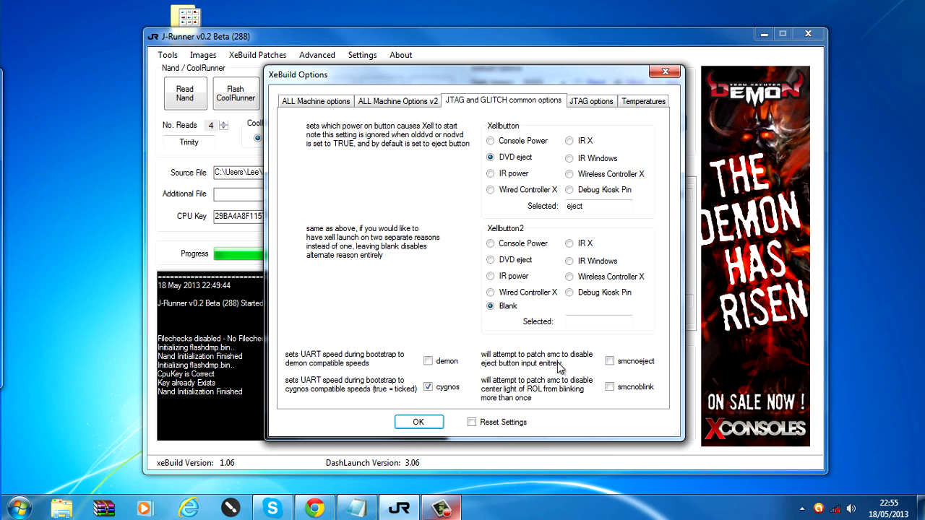
pyautogui.click(429, 363)
pyautogui.click(428, 386)
pyautogui.click(428, 386)
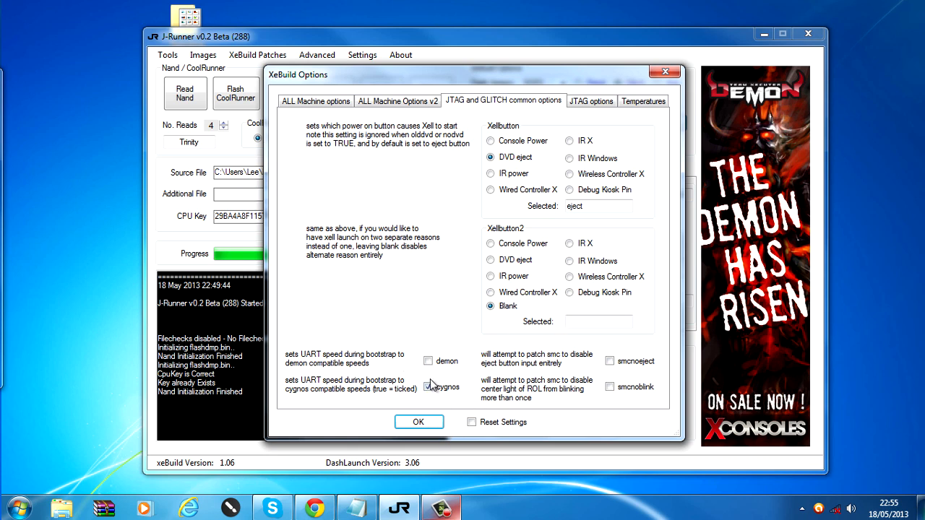
pyautogui.click(419, 423)
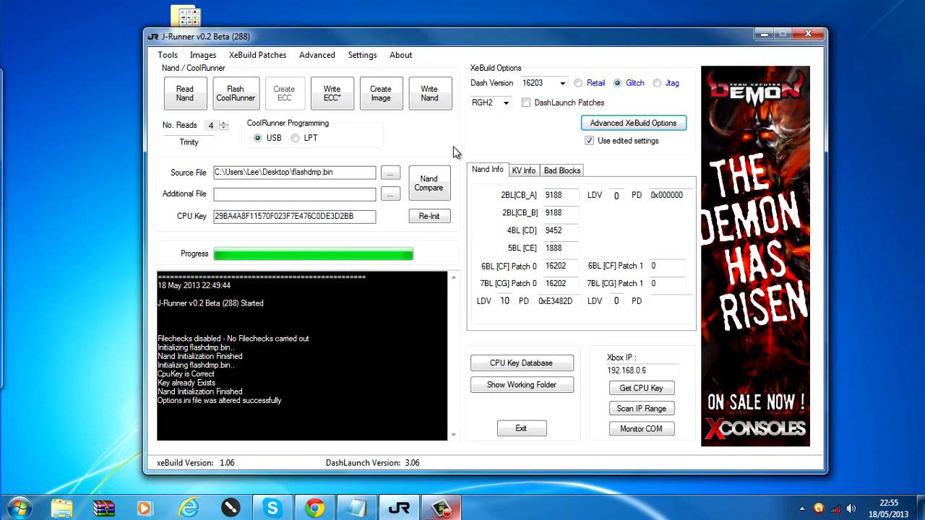
# In Windows Explorer, open the J-Runner v02 Beta (283) Core Pack folder inside Jtag Files in the Documents library.
pyautogui.moveTo(477, 34)
pyautogui.mouseDown()
pyautogui.moveTo(496, 42)
pyautogui.moveTo(486, 39)
pyautogui.mouseUp()
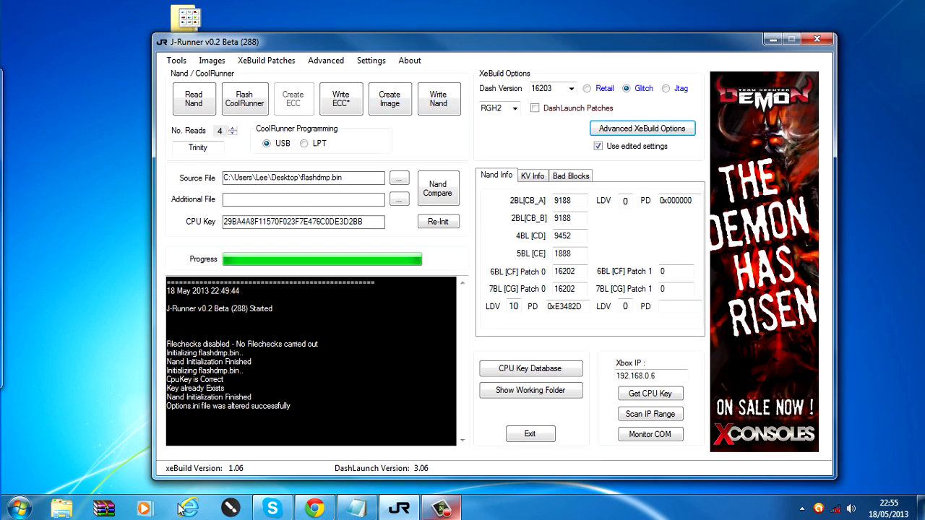
pyautogui.click(61, 509)
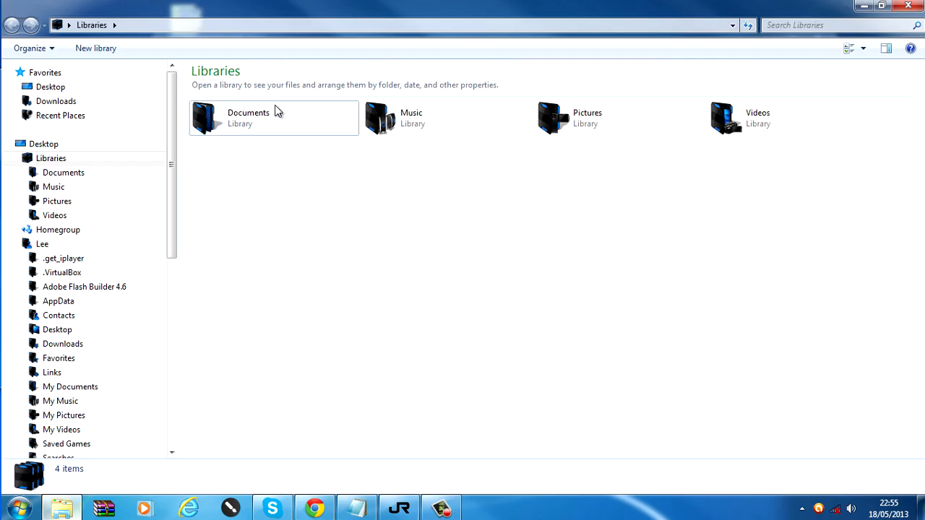
pyautogui.doubleClick(274, 111)
pyautogui.scroll(-3, 309, 258)
pyautogui.scroll(-1, 260, 277)
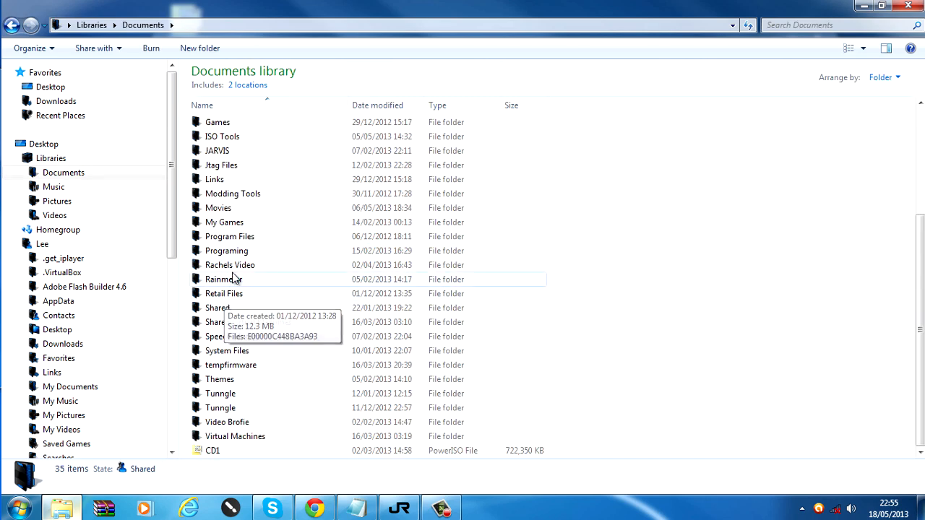
pyautogui.scroll(3, 230, 273)
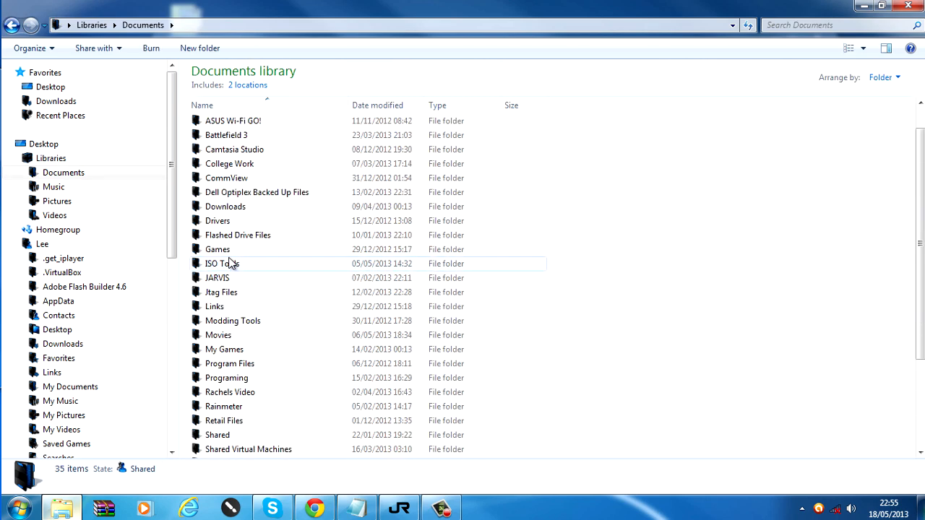
pyautogui.doubleClick(231, 290)
pyautogui.doubleClick(245, 153)
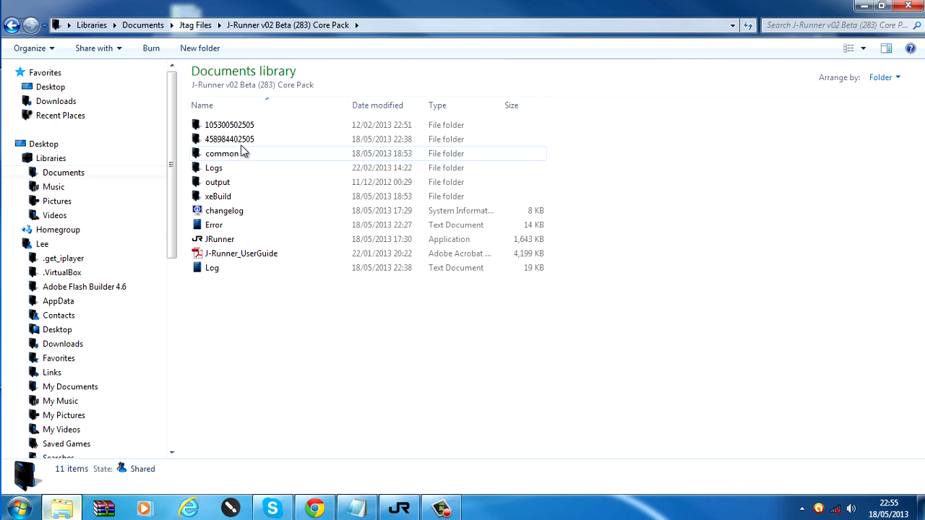
# Delete the old output folder named after the console's serial number from the J-Runner folder.
pyautogui.click(243, 144)
pyautogui.press('Delete')
pyautogui.press('Return')
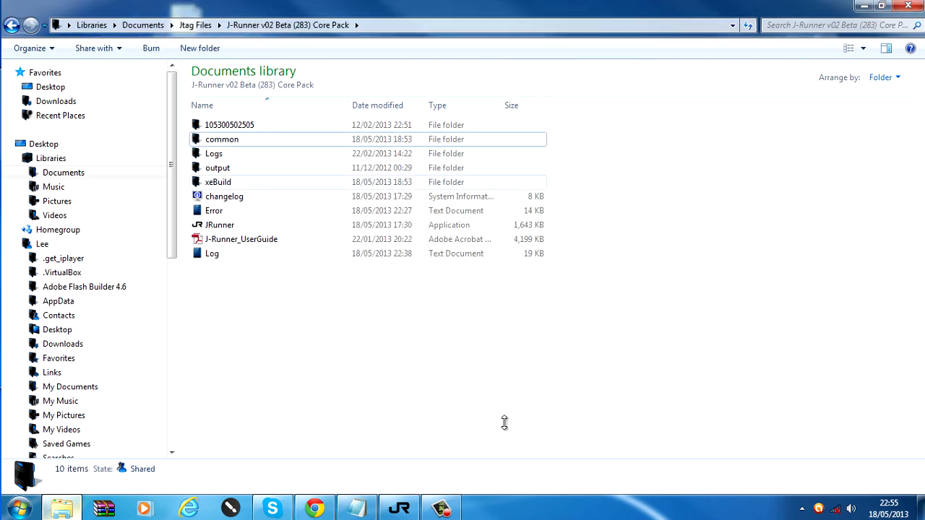
# Return to J-Runner, create the 16203 Glitch image, and highlight the output folder name in the log.
pyautogui.click(399, 507)
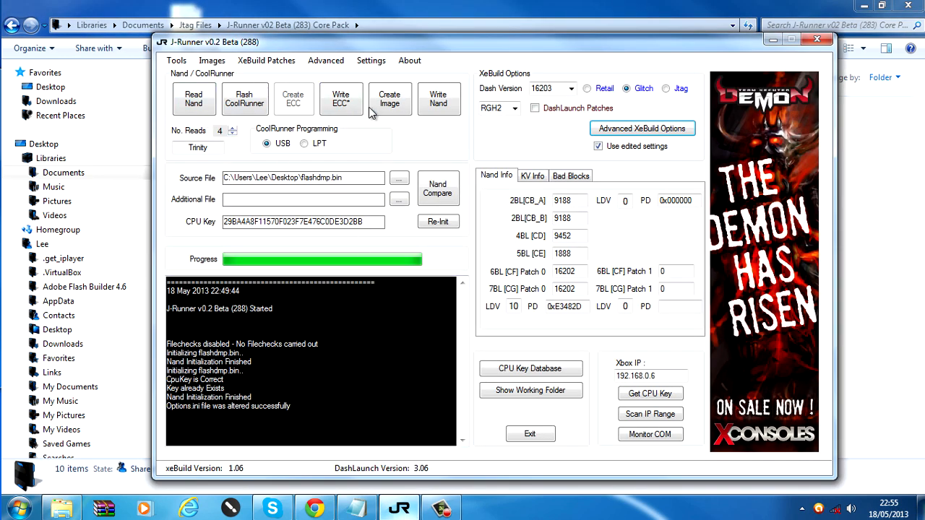
pyautogui.click(390, 101)
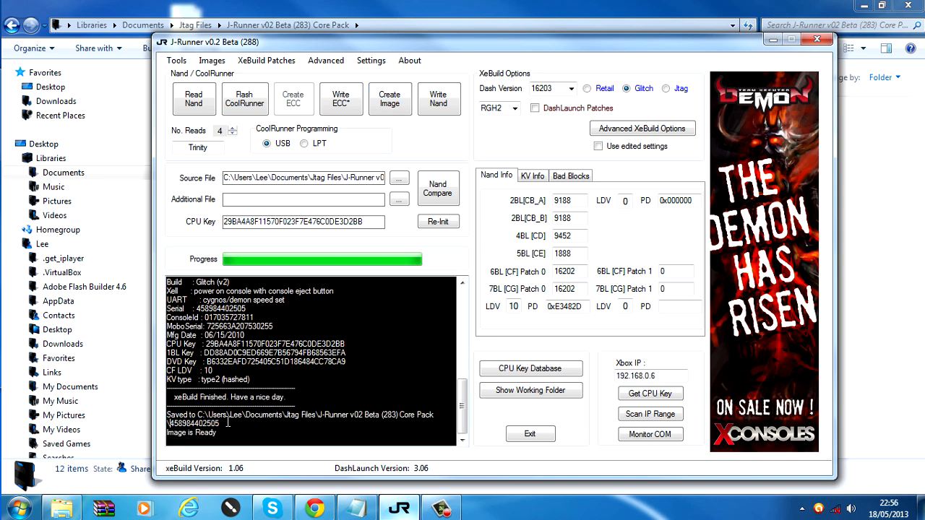
pyautogui.moveTo(172, 423); pyautogui.dragTo(295, 415)
pyautogui.moveTo(167, 424); pyautogui.dragTo(220, 424)
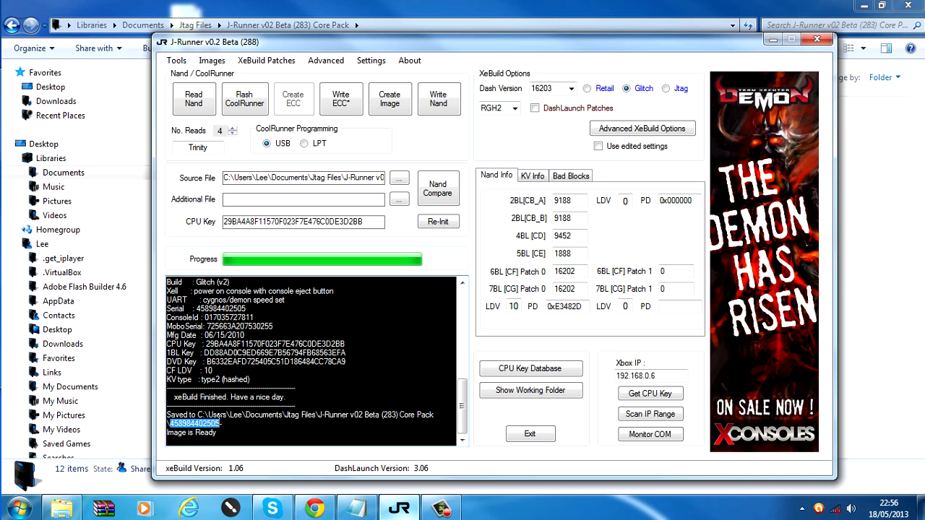
# Minimise J-Runner and open the newly generated serial-number folder in the Core Pack directory.
pyautogui.click(773, 40)
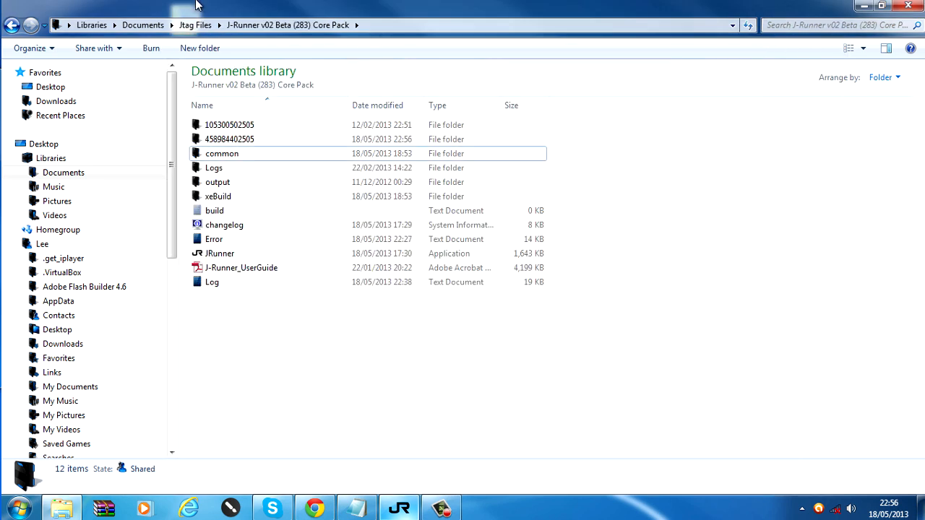
pyautogui.click(242, 140)
pyautogui.doubleClick(232, 141)
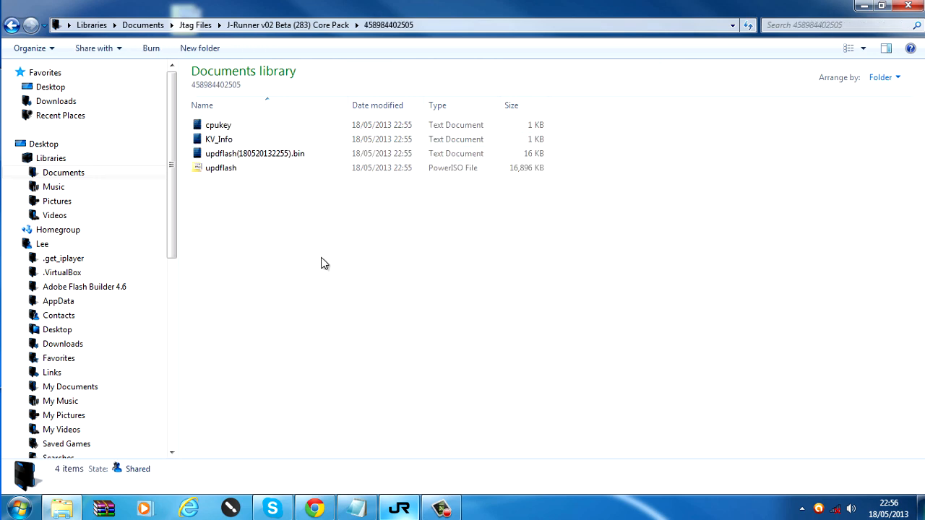
# Move the updflash file from the output folder to the desktop, and place it beside flashdmp.
pyautogui.click(236, 173)
pyautogui.click(881, 6)
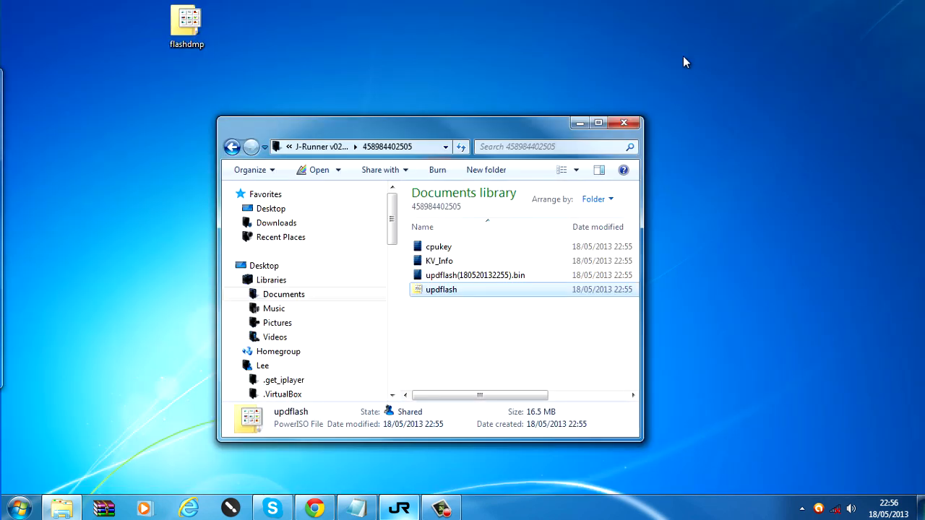
pyautogui.moveTo(378, 120); pyautogui.dragTo(478, 125)
pyautogui.moveTo(538, 295); pyautogui.dragTo(206, 137)
pyautogui.moveTo(189, 101); pyautogui.dragTo(295, 32)
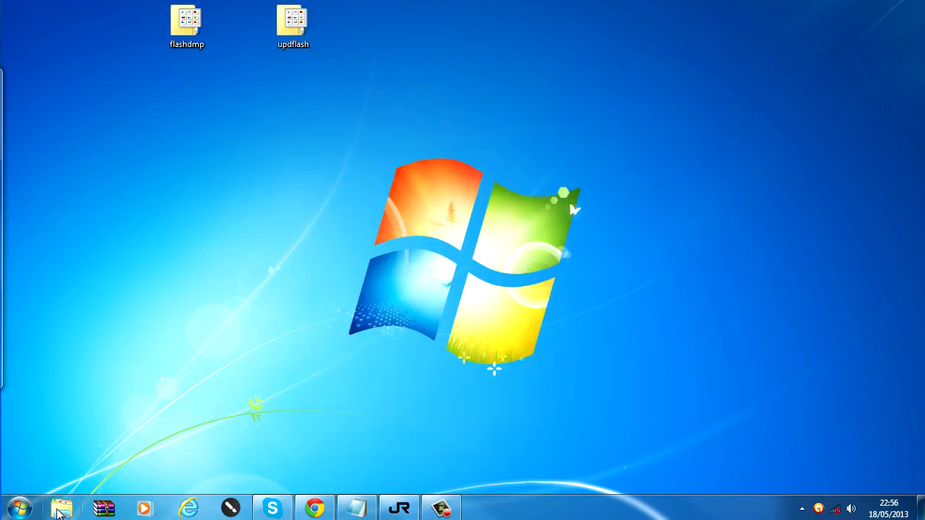
# Open the Flash360 folder on Removable Disk (F:), and reposition its window on the desktop.
pyautogui.click(19, 508)
pyautogui.click(241, 280)
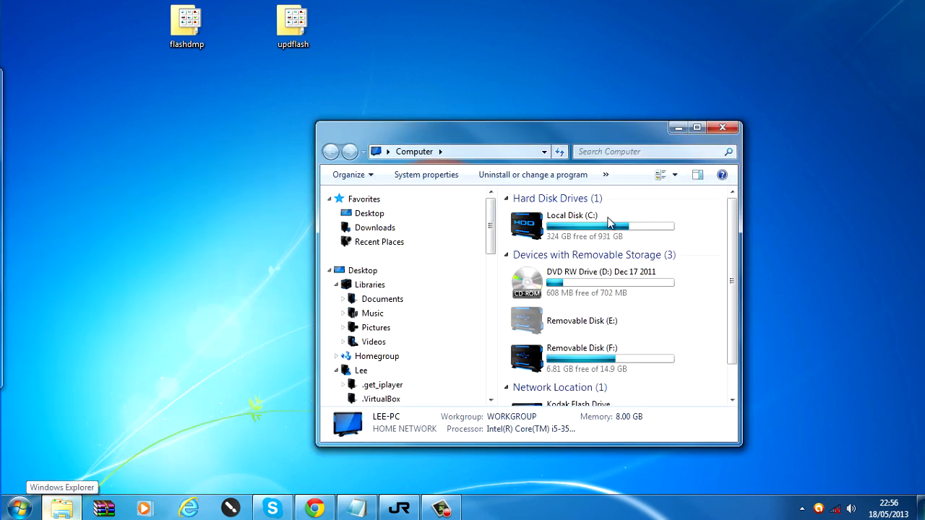
pyautogui.doubleClick(611, 353)
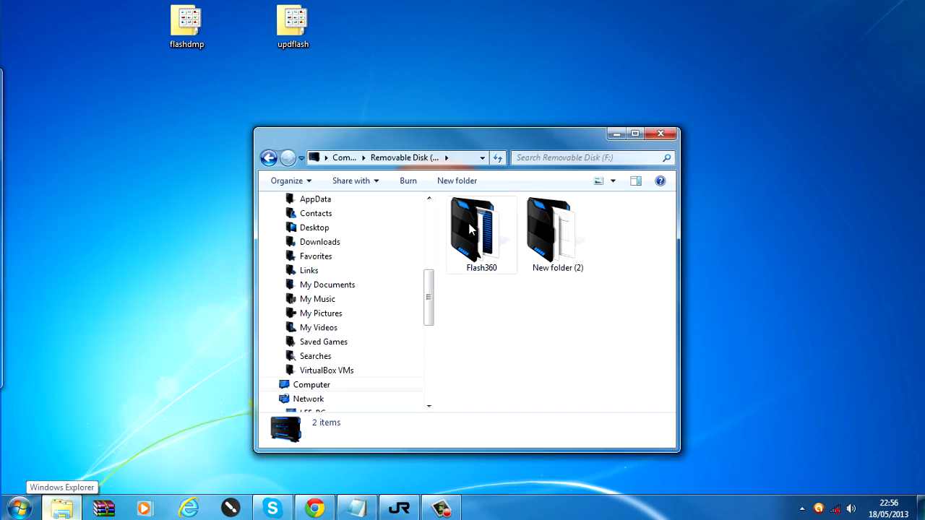
pyautogui.doubleClick(481, 242)
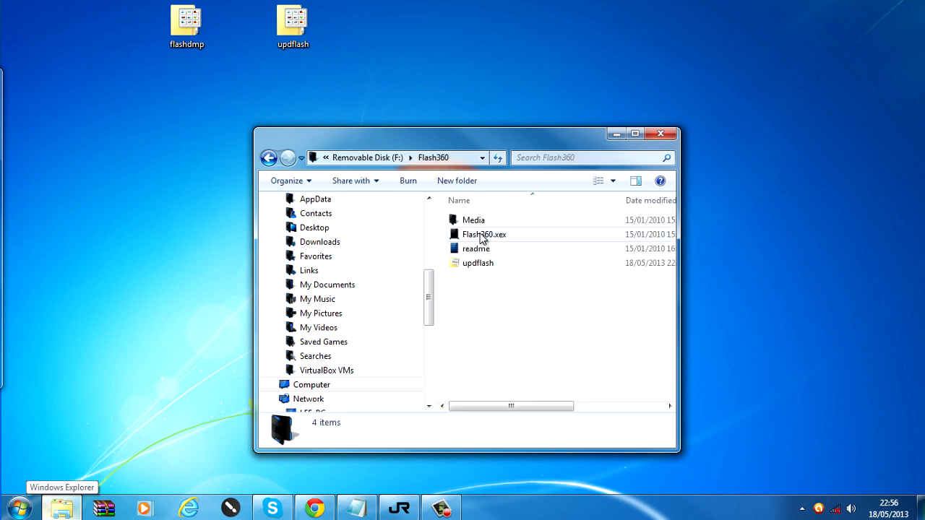
pyautogui.moveTo(482, 132); pyautogui.dragTo(416, 140)
pyautogui.click(412, 275)
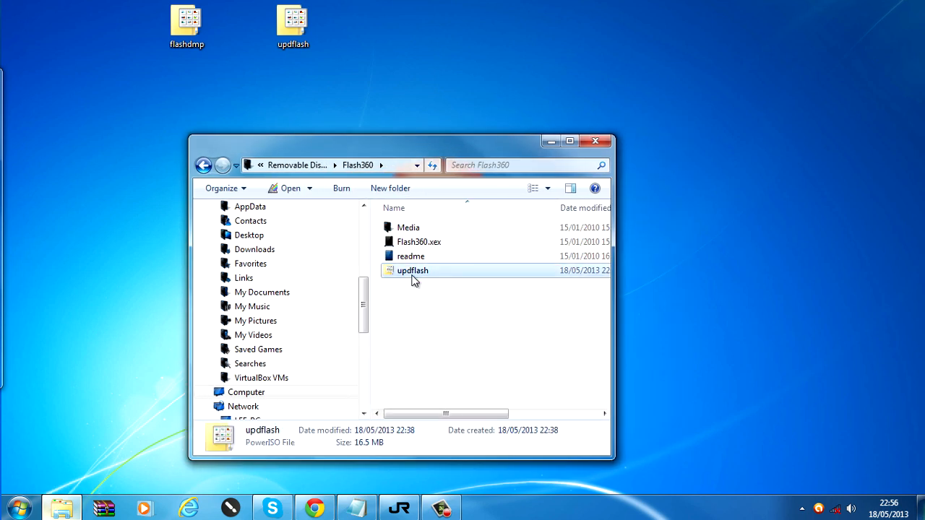
pyautogui.press('Delete')
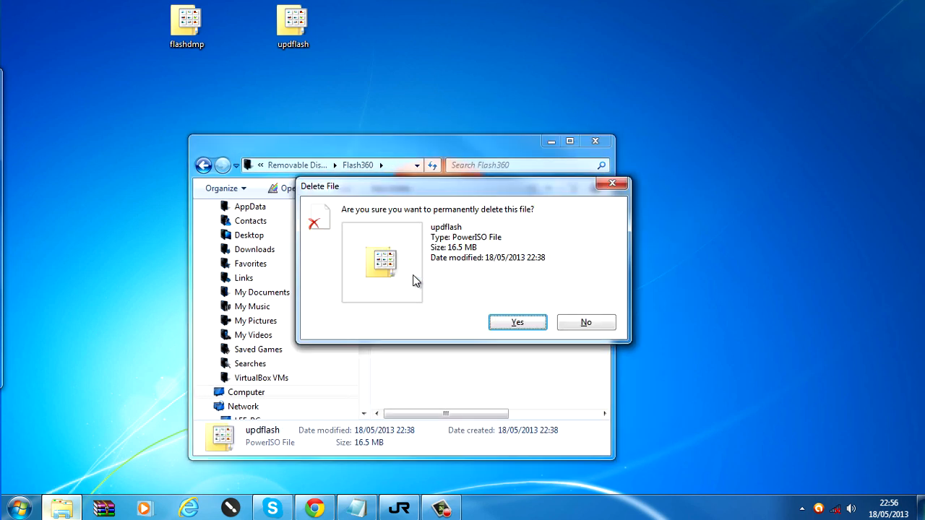
pyautogui.click(586, 322)
pyautogui.rightClick(428, 273)
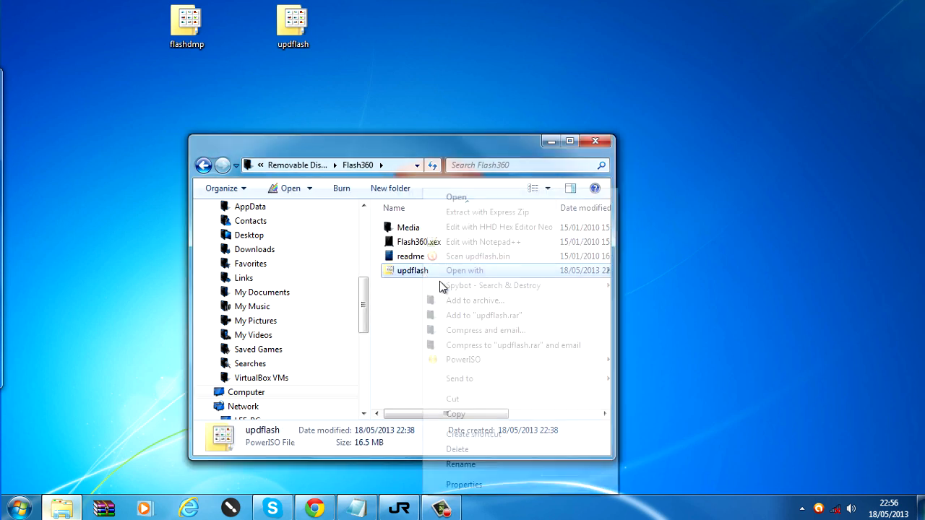
pyautogui.click(463, 464)
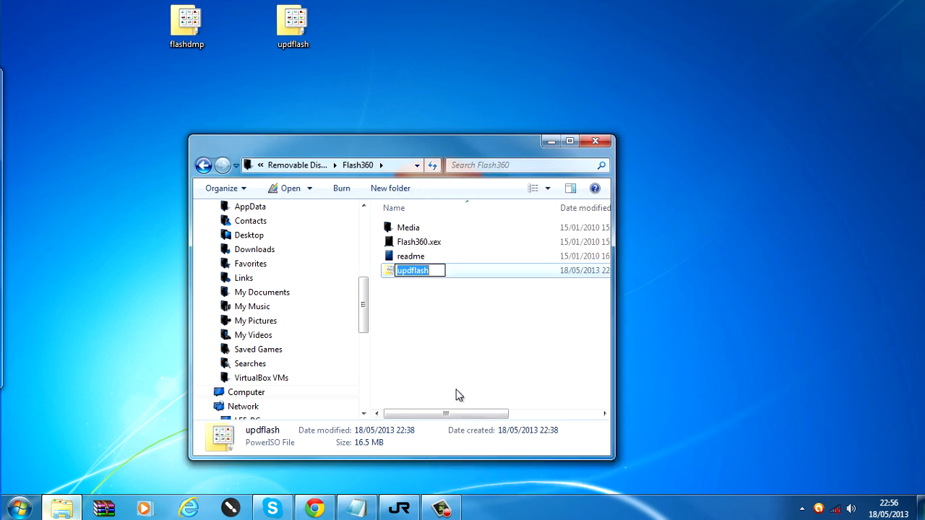
pyautogui.press('Escape')
pyautogui.click(487, 337)
# Permanently delete the old updflash file from the Flash360 folder on the removable disk.
pyautogui.click(404, 275)
pyautogui.press('Delete')
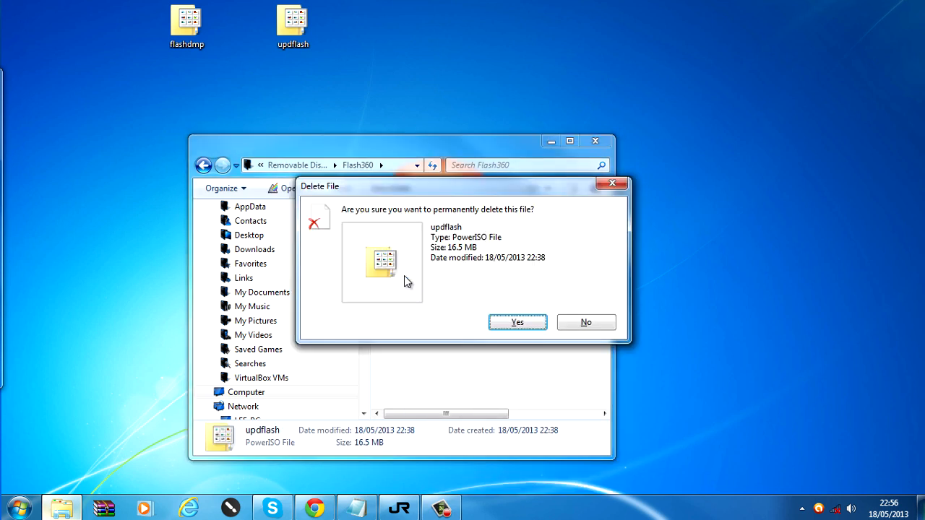
pyautogui.press('Return')
# Copy the new updflash file from the desktop into the Flash360 folder on the removable disk, and close the folder window.
pyautogui.moveTo(293, 26); pyautogui.dragTo(453, 352)
pyautogui.click(466, 364)
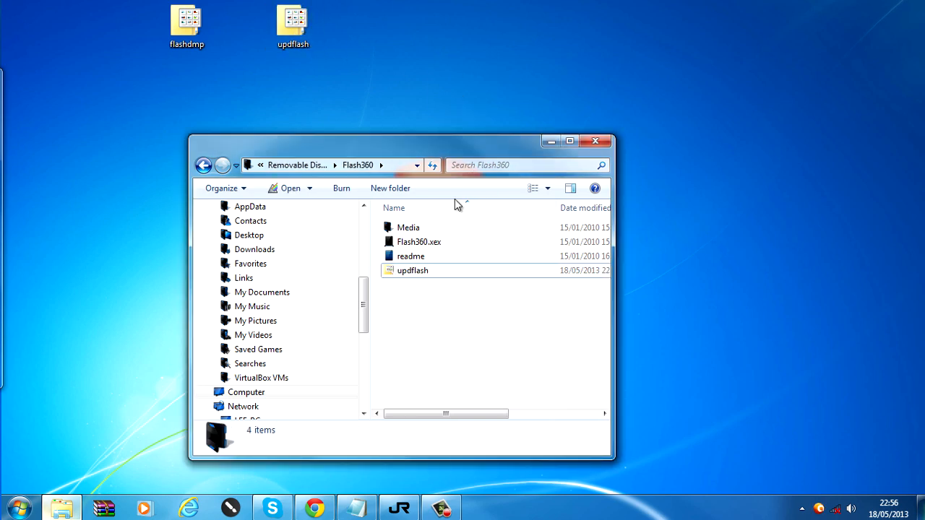
pyautogui.moveTo(424, 142); pyautogui.dragTo(454, 114)
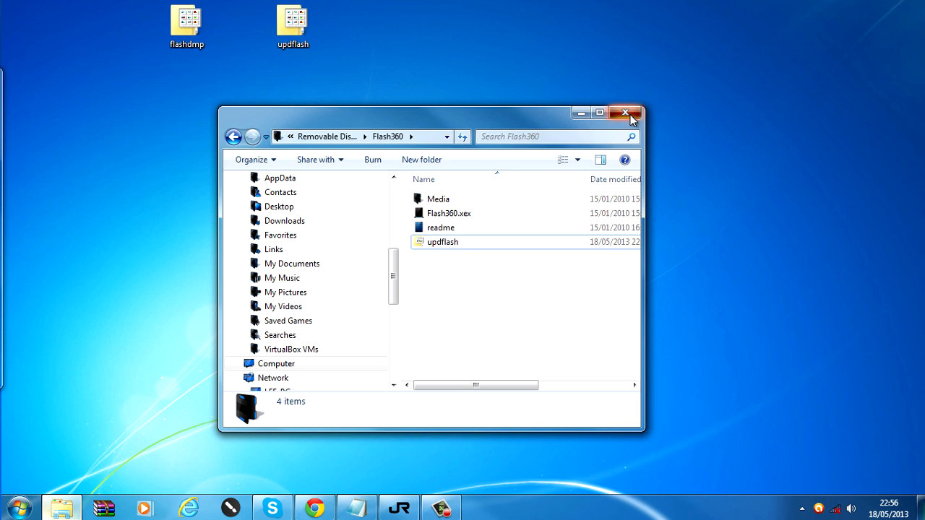
pyautogui.click(626, 114)
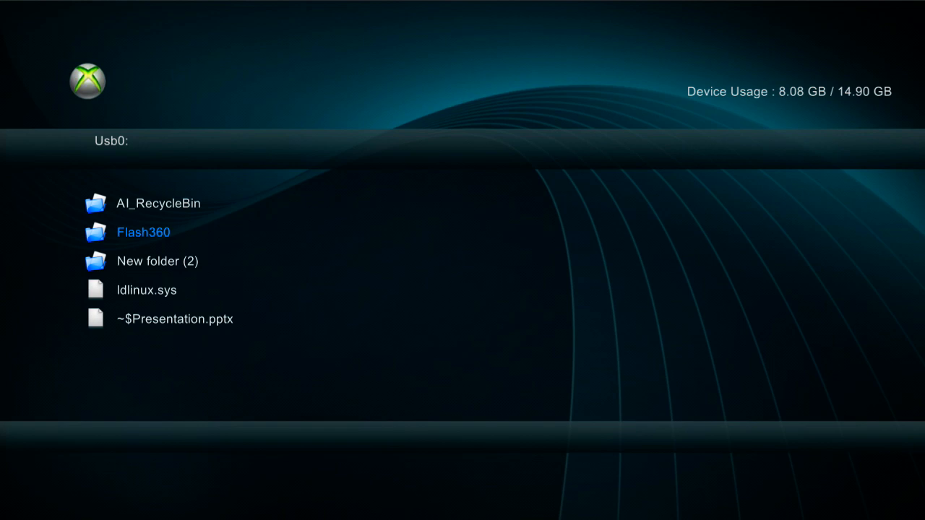
# Switch to the Xbox 360 file browser and open the Flash360 folder on Usb0.
pyautogui.press('Down')
pyautogui.press('Up')
pyautogui.press('Up')
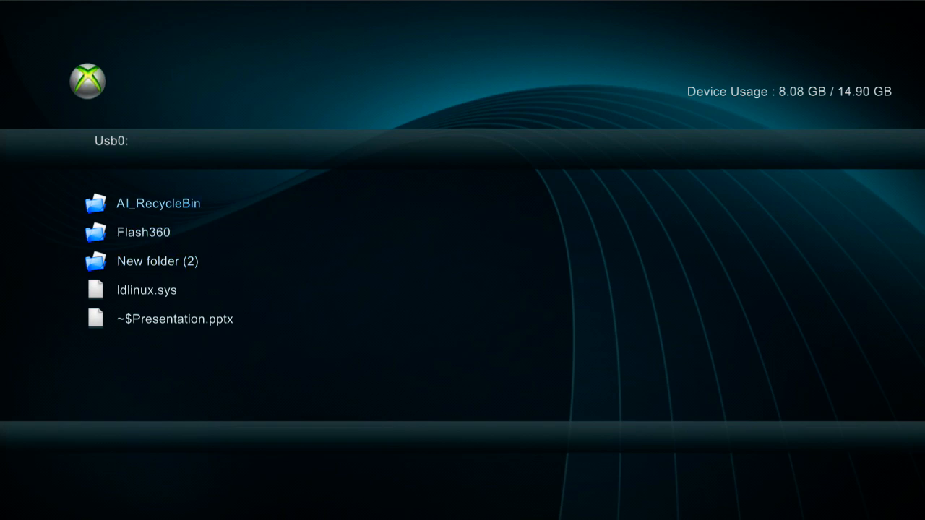
pyautogui.press('Down')
pyautogui.press('Return')
# Look through the files in the Flash360 folder, including Flash360.xex and updflash.bin, and leave and re-enter the folder.
pyautogui.press('Down')
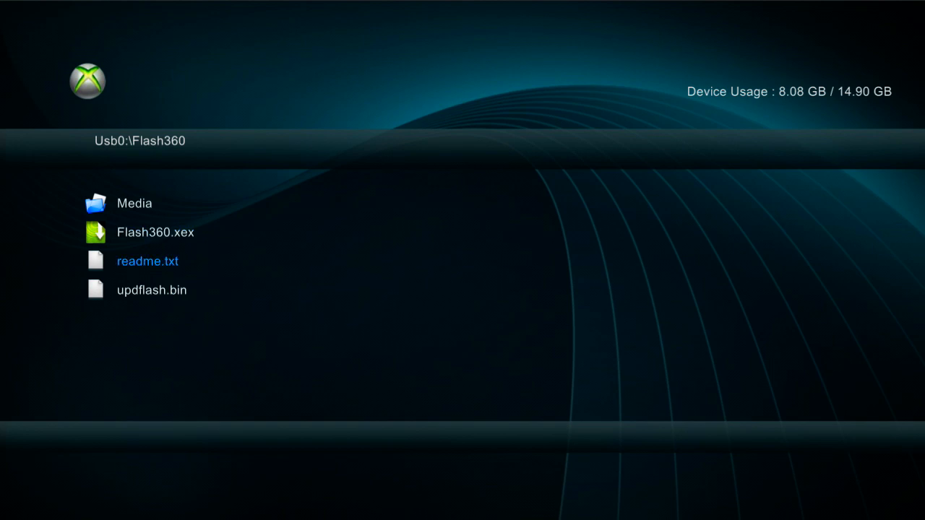
pyautogui.press('Down')
pyautogui.press('Up')
pyautogui.press('Up')
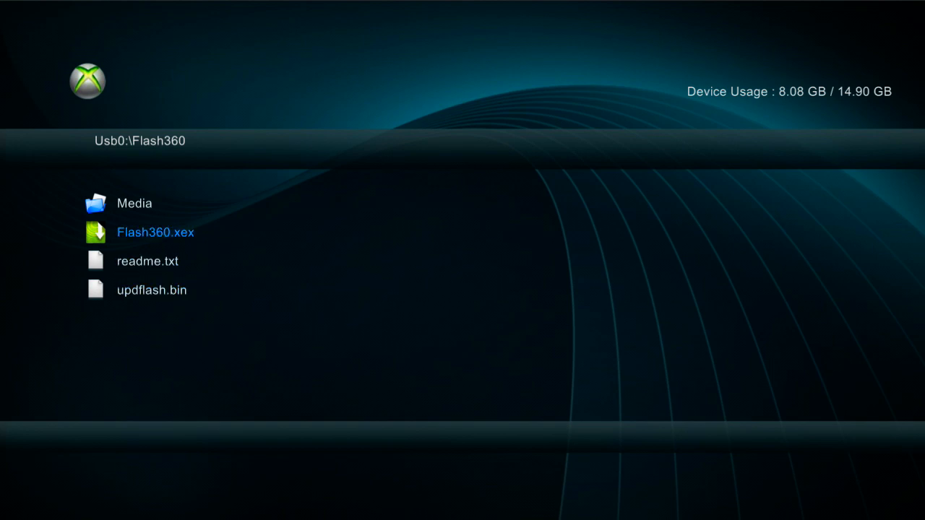
pyautogui.press('BackSpace')
pyautogui.press('Down')
pyautogui.press('Return')
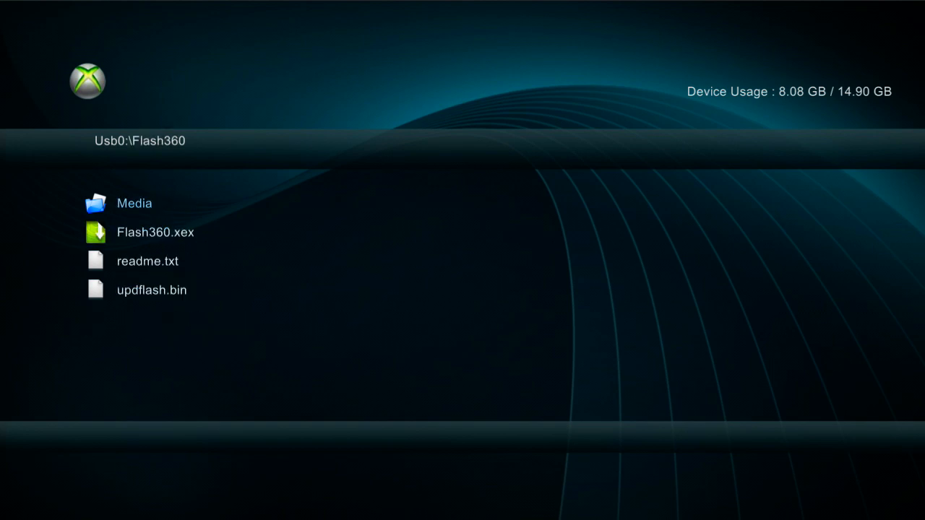
# Launch Flash360.xex and choose to write updflash.bin to the NAND.
pyautogui.press('Down')
pyautogui.press('Return')
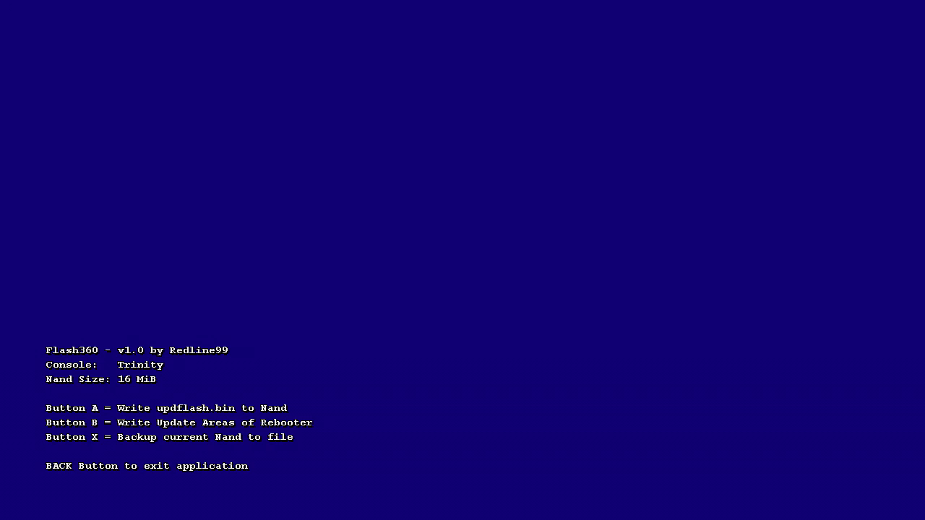
pyautogui.press('Return')
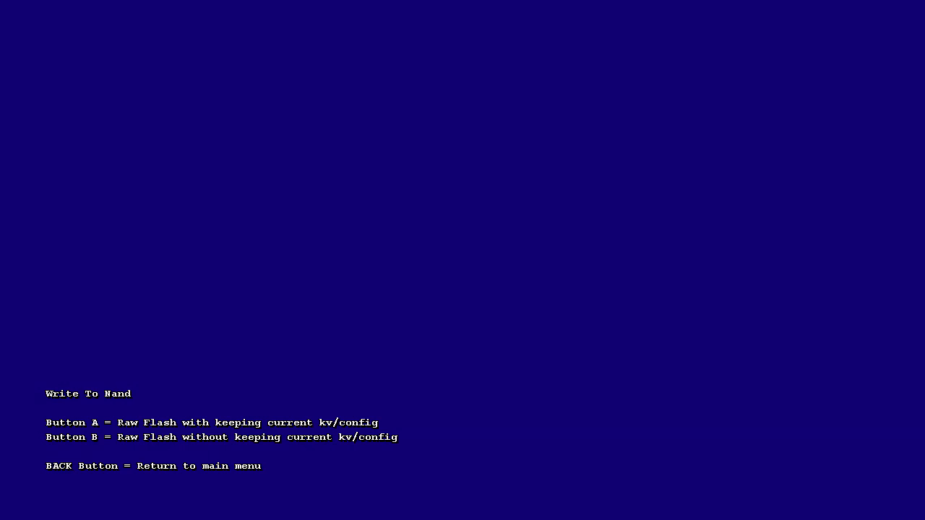
# Raw-flash updflash.bin to the NAND while keeping the current kv/config, ignoring the ZeroPaired warning.
pyautogui.press('Return')
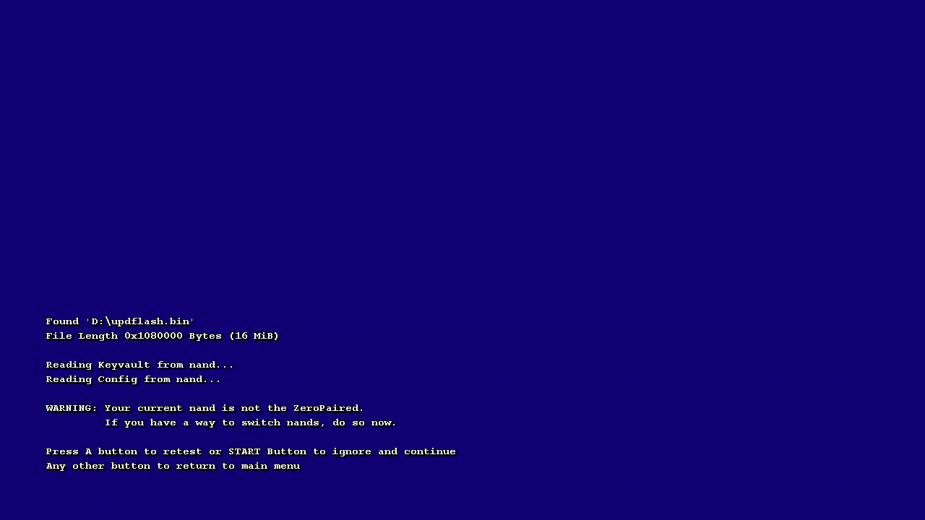
pyautogui.press('Return')
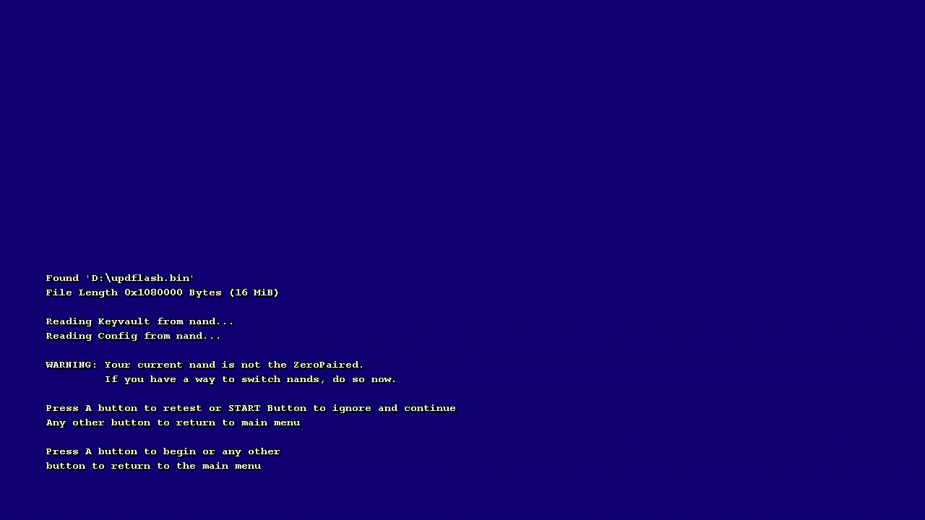
pyautogui.press('a')
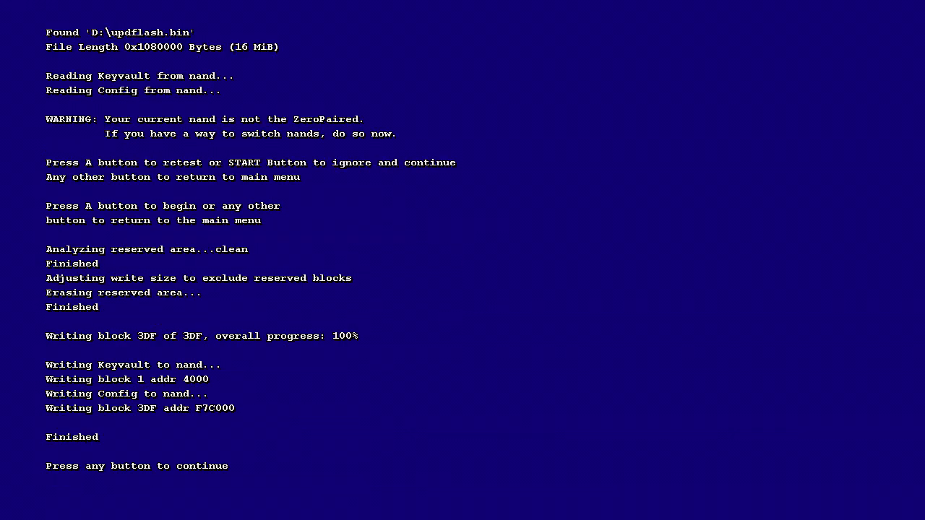
# Leave the completed write, return to the Flash360 main menu, and shut down the console.
pyautogui.press('Return')
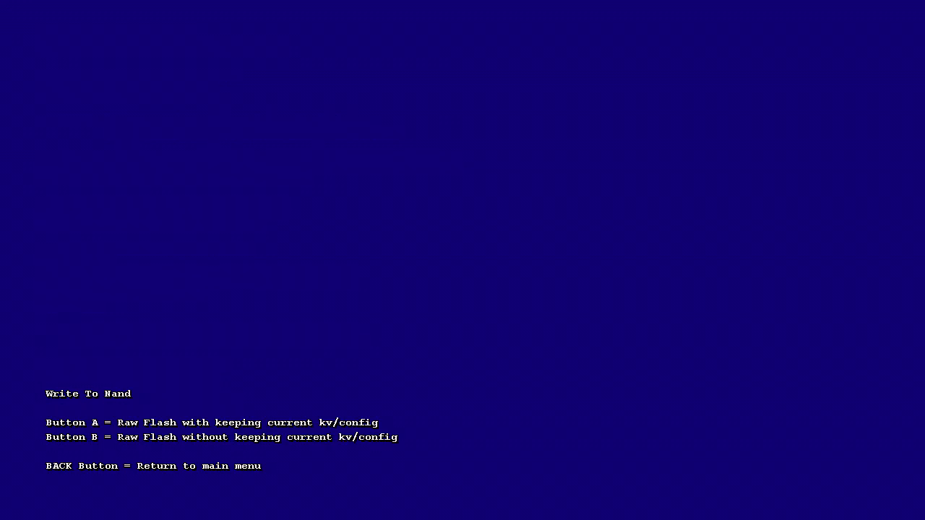
pyautogui.press('Escape')
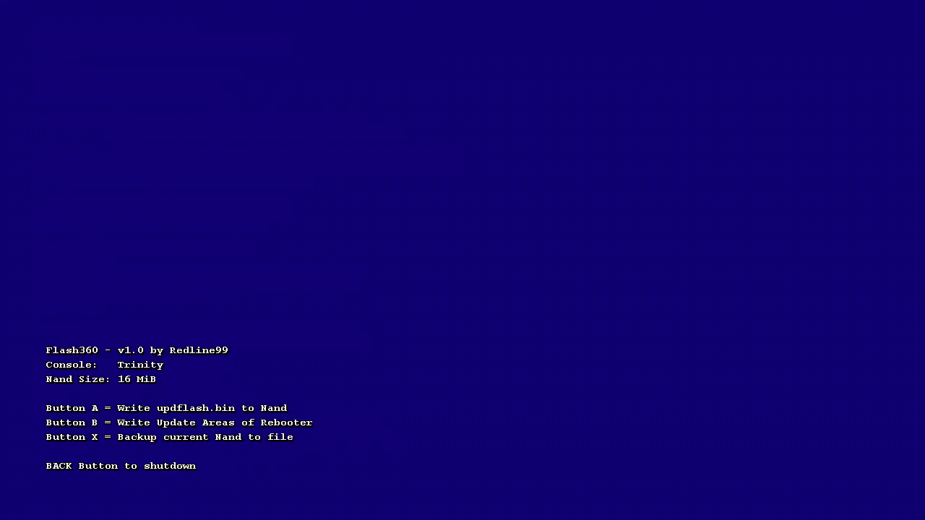
pyautogui.press('Escape')
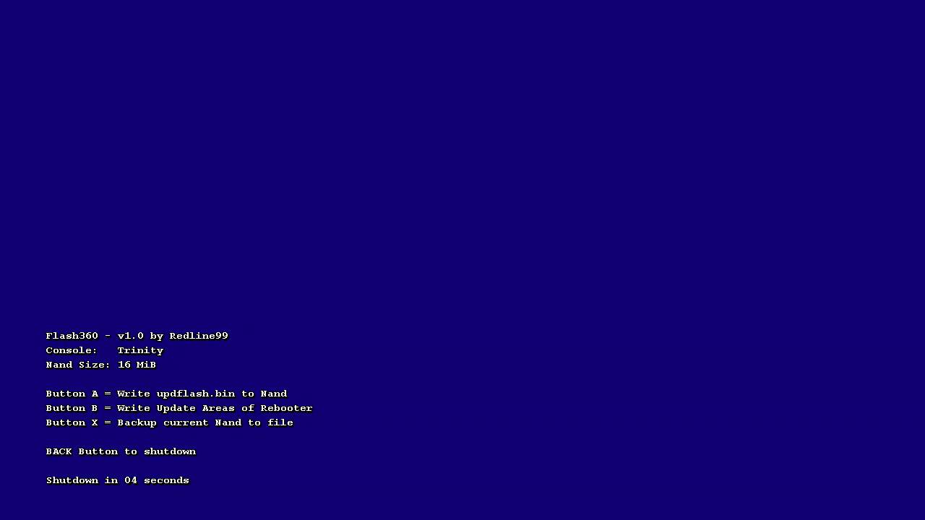
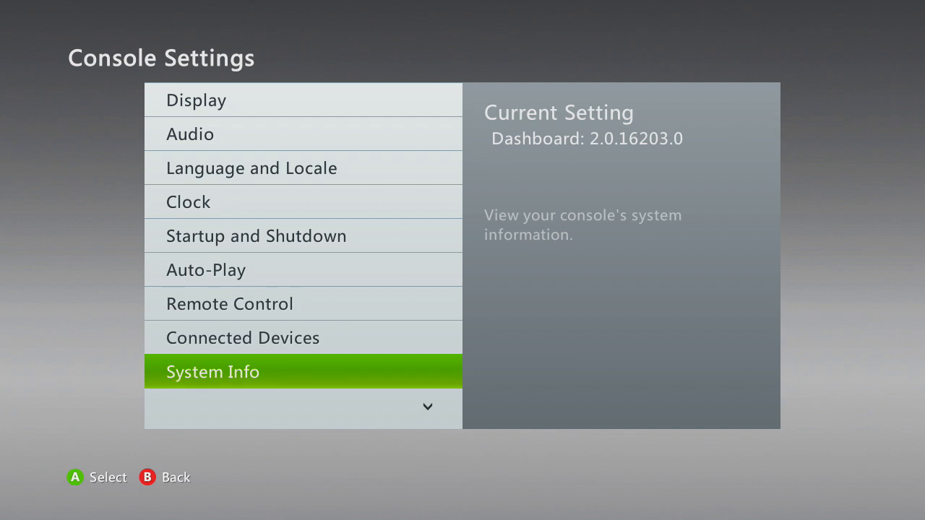
# Check the dashboard version at the System Info entry of Console Settings, and leave the system settings.
pyautogui.press('Up')
pyautogui.press('Up')
pyautogui.press('Down')
pyautogui.press('Down')
pyautogui.press('Escape')
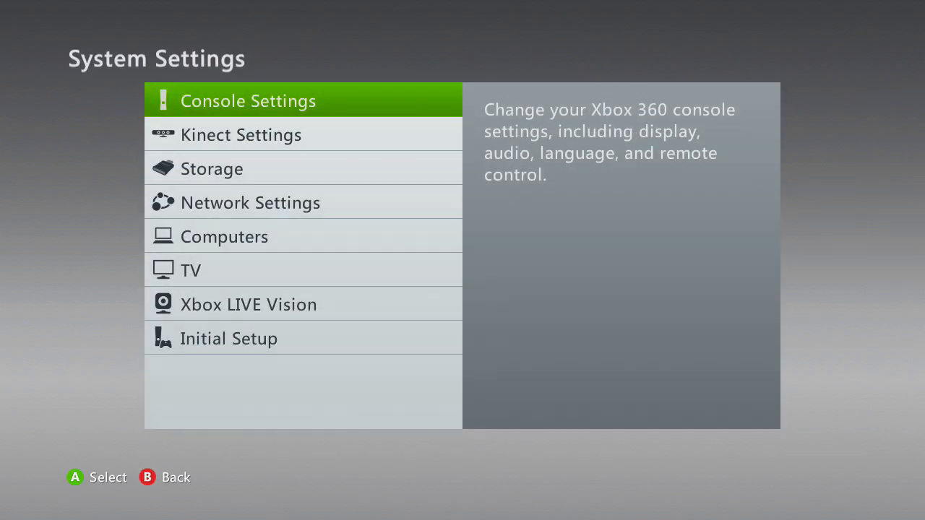
pyautogui.press('Escape')
# Browse the updated Xbox dashboard sections from settings through games back to home.
pyautogui.press('Left')
pyautogui.press('Left')
pyautogui.press('Left')
pyautogui.press('Left')
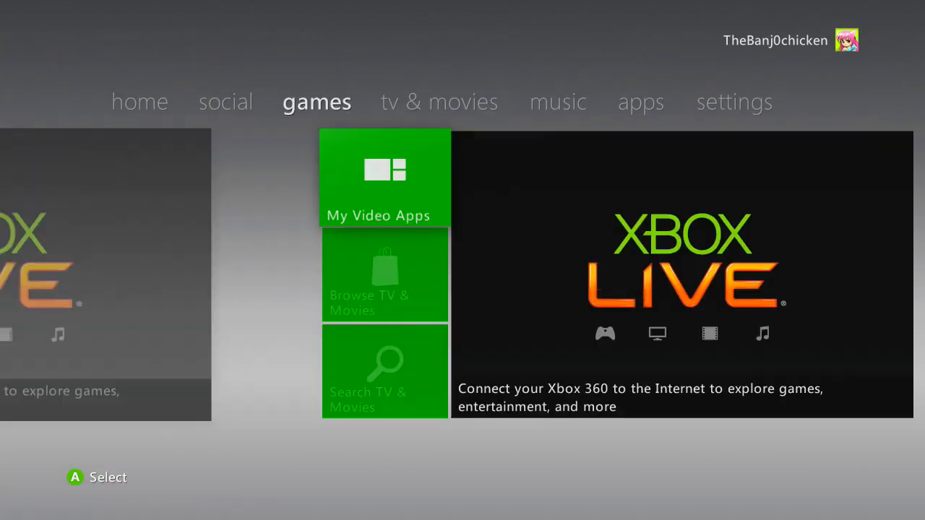
pyautogui.press('Left')
pyautogui.press('Left')
pyautogui.press('Right')
pyautogui.press('Right')
pyautogui.press('Right')
pyautogui.press('Right')
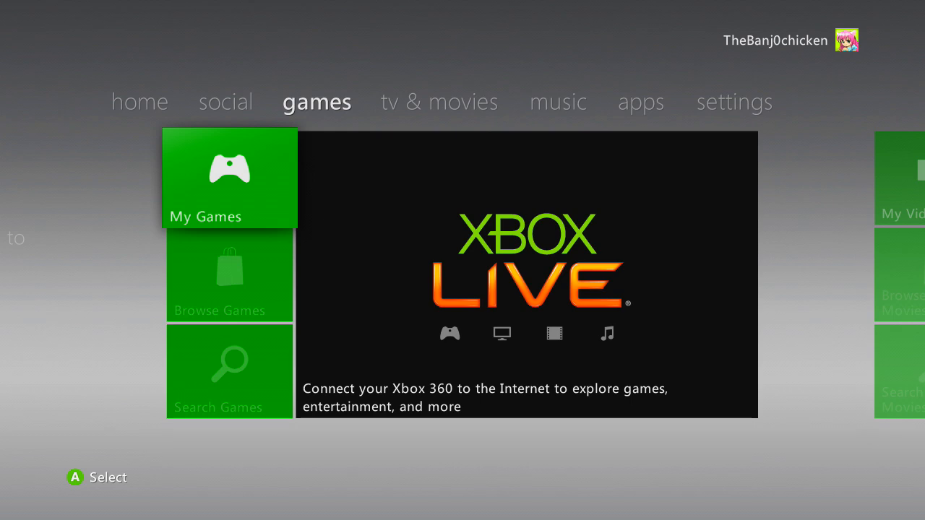
pyautogui.press('Left')
pyautogui.press('Left')
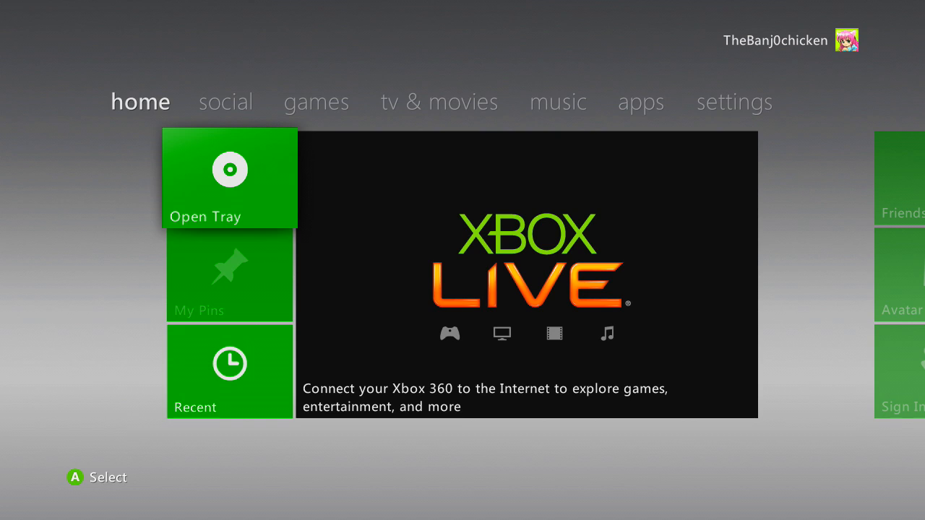
# Examine the profile and avatar on the dashboard's social page.
pyautogui.press('Right')
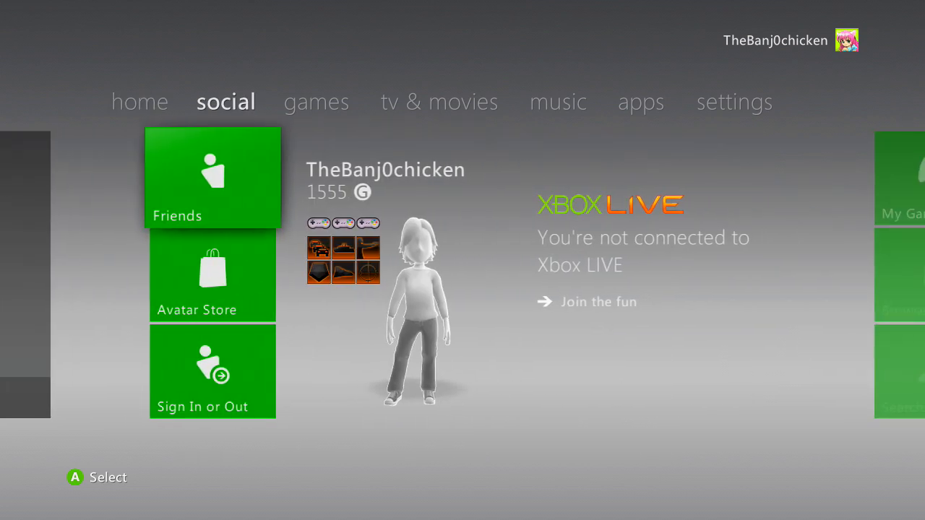
pyautogui.press('Right')
pyautogui.press('Right')
pyautogui.press('Left')
pyautogui.press('Left')
pyautogui.press('Right')
pyautogui.press('Left')
pyautogui.press('Right')
pyautogui.press('Left')
pyautogui.press('Down')
pyautogui.press('Up')
pyautogui.press('Left')
pyautogui.press('Right')
pyautogui.press('Right')
pyautogui.press('Right')
pyautogui.press('Left')
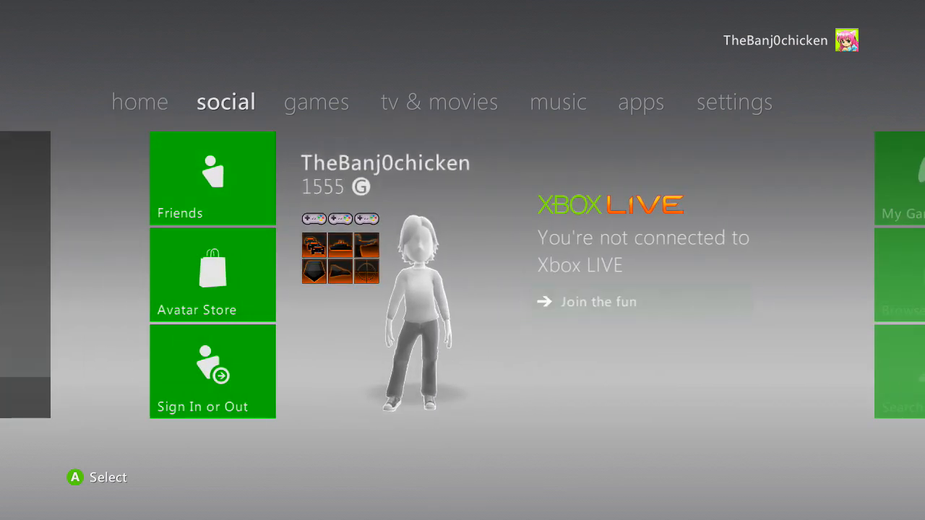
pyautogui.press('Left')
pyautogui.press('Right')
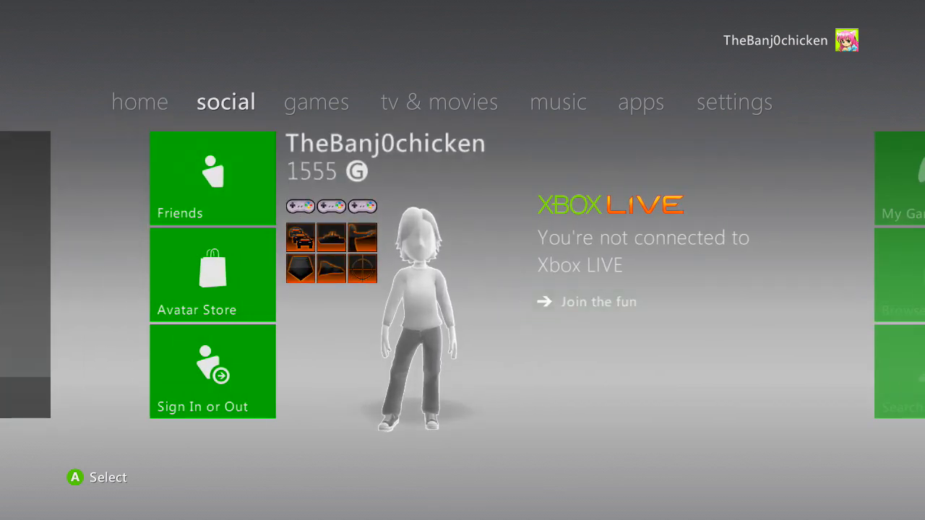
pyautogui.press('Left')
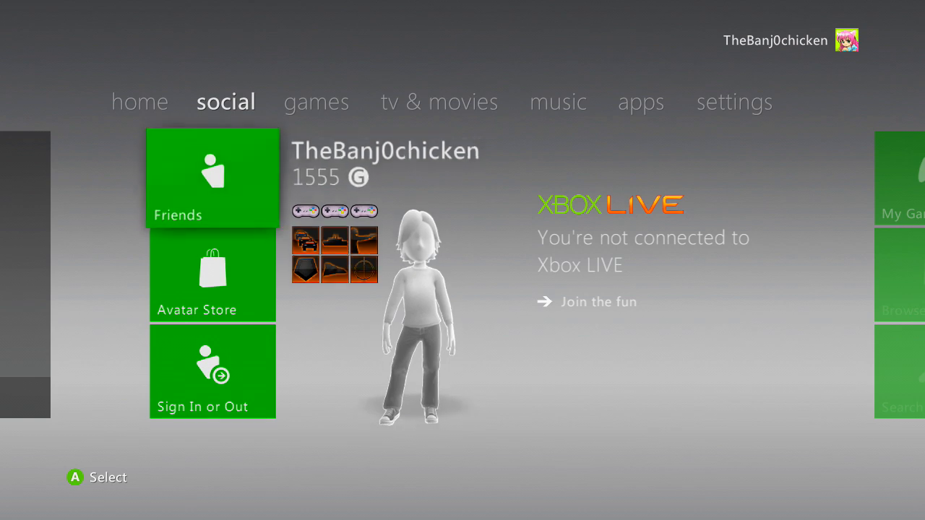
pyautogui.press('Right')
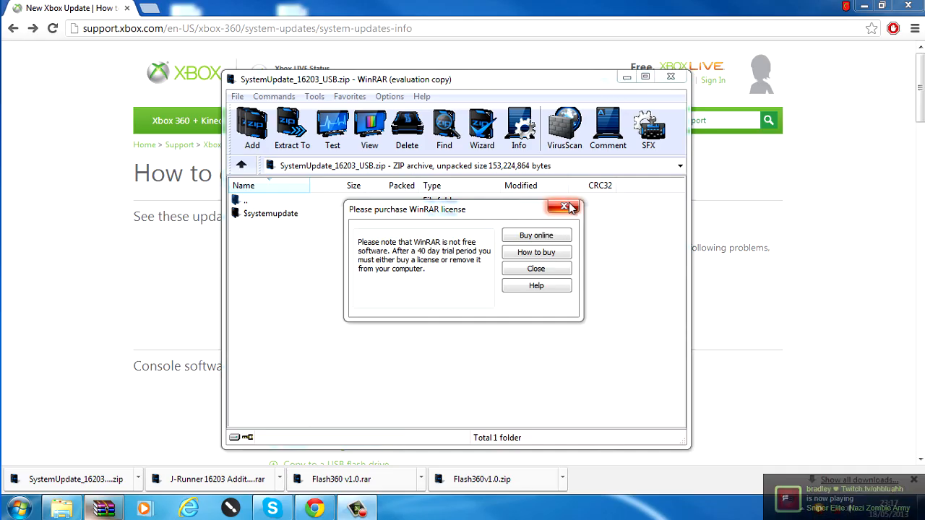
# Switch to the PC, dismiss the WinRAR licence notice, minimise the archive, and show the Xbox support page in Chrome.
pyautogui.click(560, 206)
pyautogui.click(626, 76)
pyautogui.click(864, 6)
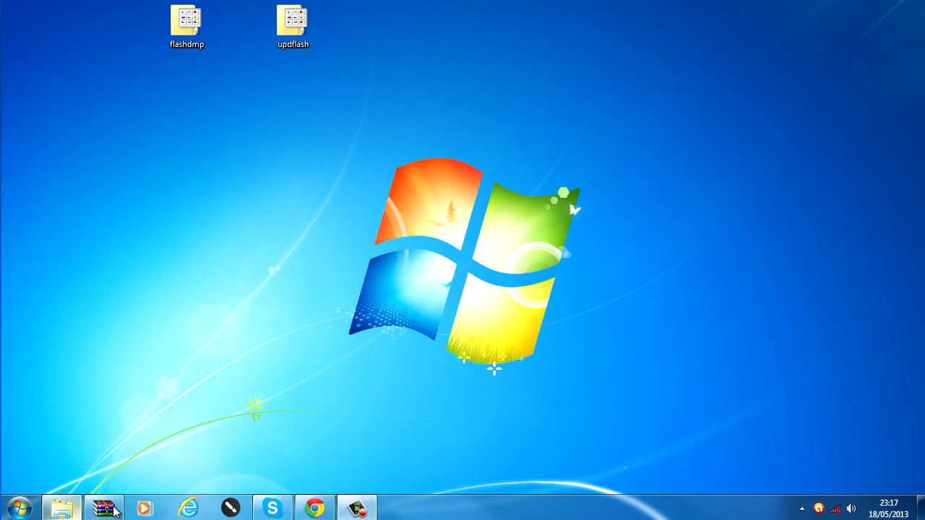
pyautogui.click(326, 510)
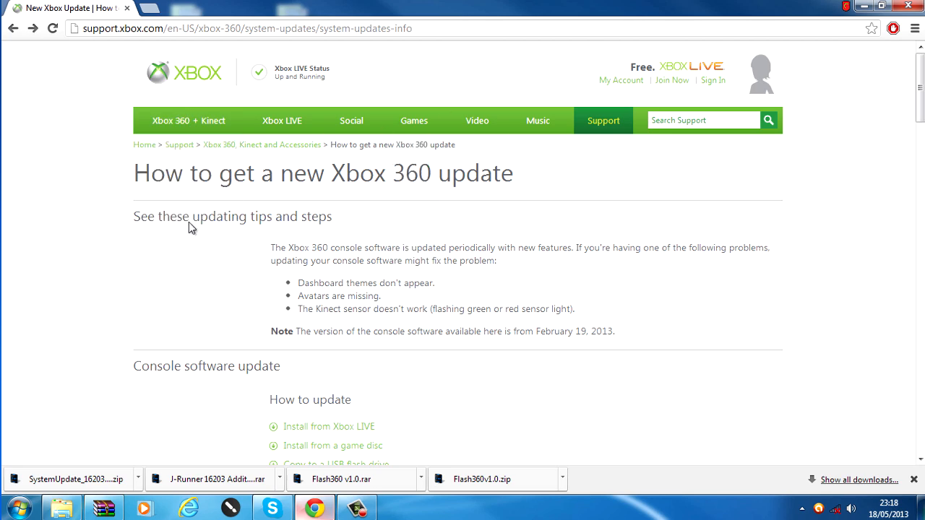
# Go to the "Copy to a USB flash drive" instructions on the Xbox 360 update page and highlight their heading.
pyautogui.scroll(-2, 141, 293)
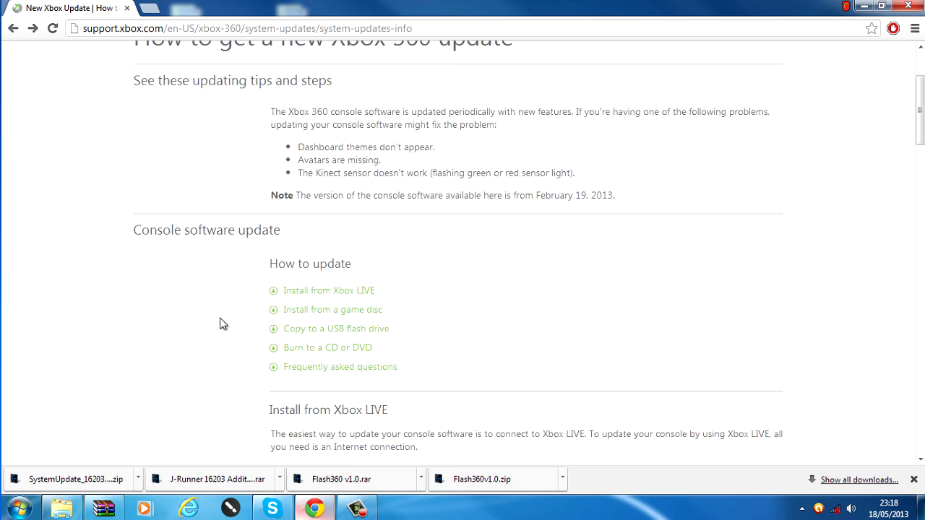
pyautogui.scroll(2, 213, 307)
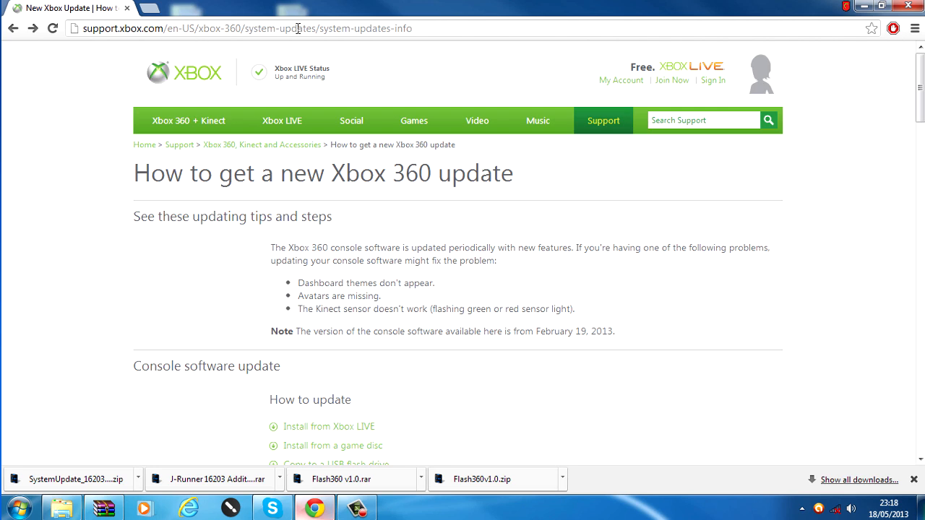
pyautogui.scroll(-2, 426, 310)
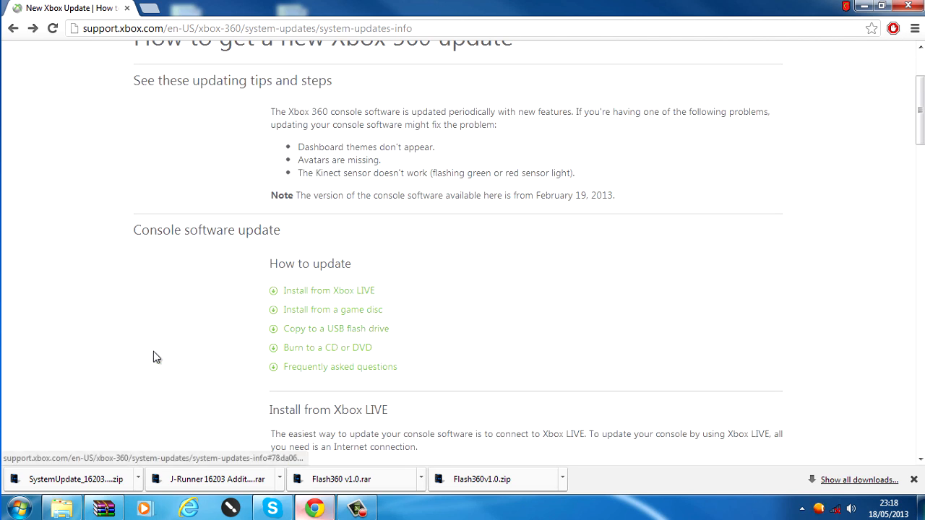
pyautogui.click(337, 331)
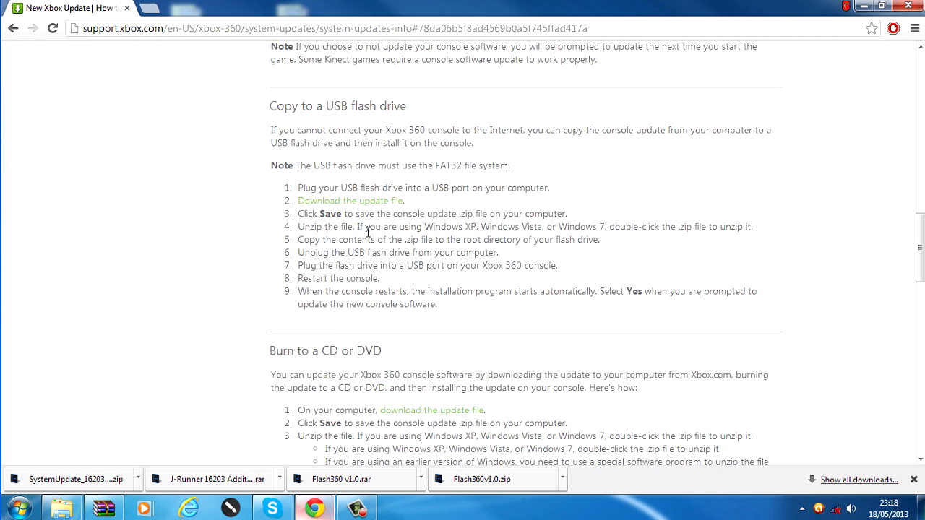
pyautogui.moveTo(268, 114); pyautogui.dragTo(426, 105)
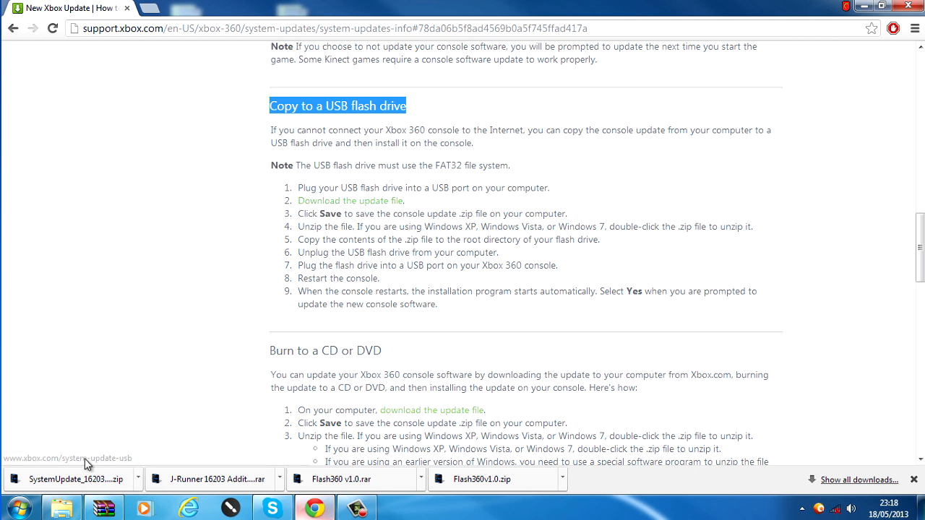
# Open the downloaded SystemUpdate_16203_USB.zip, clear the other windows from the desktop, and select the $systemupdate folder.
pyautogui.click(93, 483)
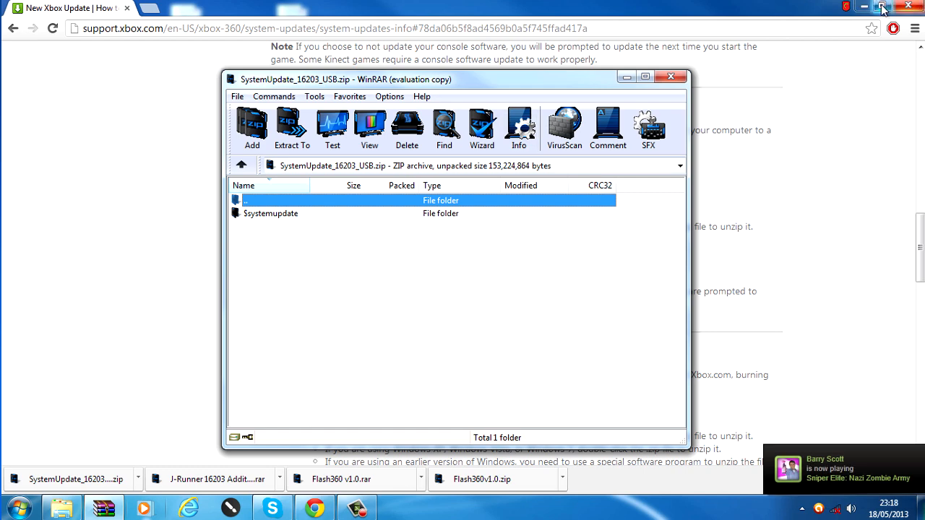
pyautogui.press('super+Home')
pyautogui.moveTo(477, 87); pyautogui.dragTo(621, 73)
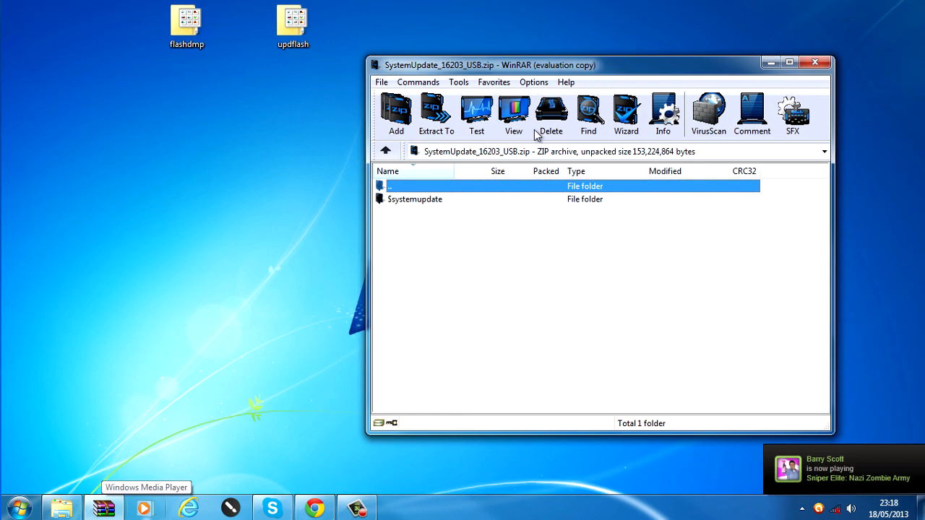
pyautogui.click(393, 200)
pyautogui.moveTo(515, 73); pyautogui.dragTo(589, 72)
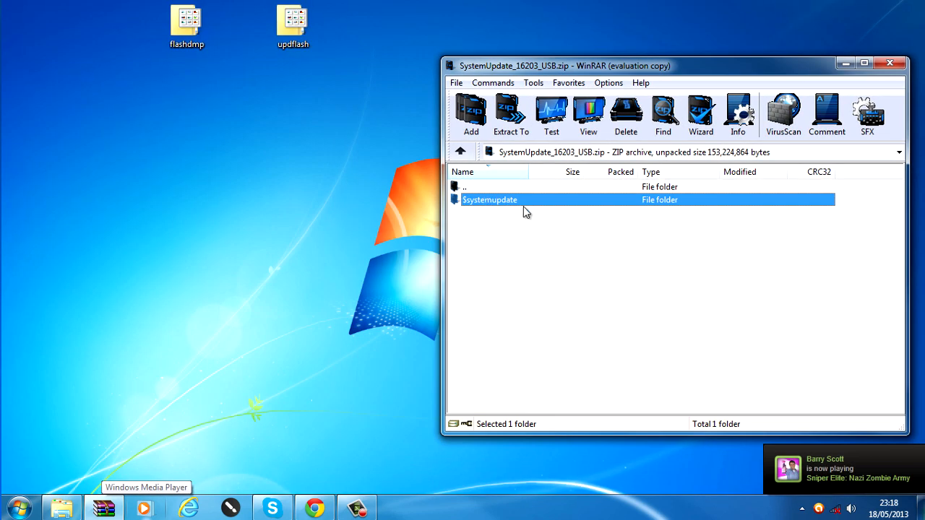
# Open Removable Disk (F:) from Computer and place its window beside the archive.
pyautogui.click(28, 511)
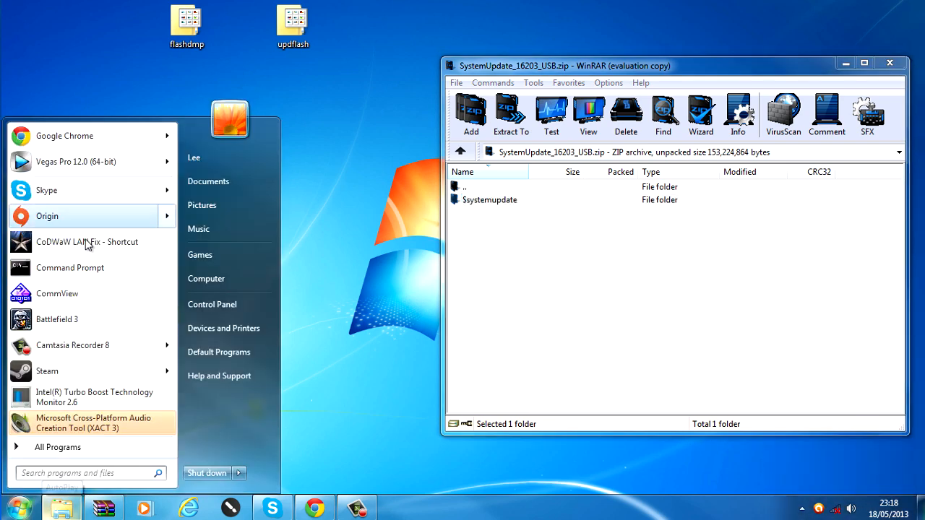
pyautogui.click(193, 280)
pyautogui.moveTo(413, 120); pyautogui.dragTo(300, 107)
pyautogui.scroll(-2, 376, 275)
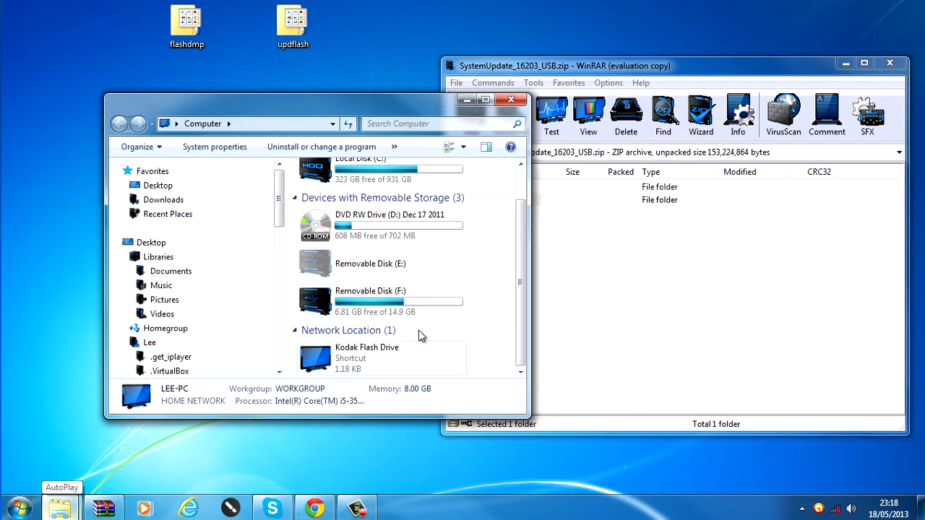
pyautogui.doubleClick(398, 303)
pyautogui.moveTo(419, 104); pyautogui.dragTo(330, 97)
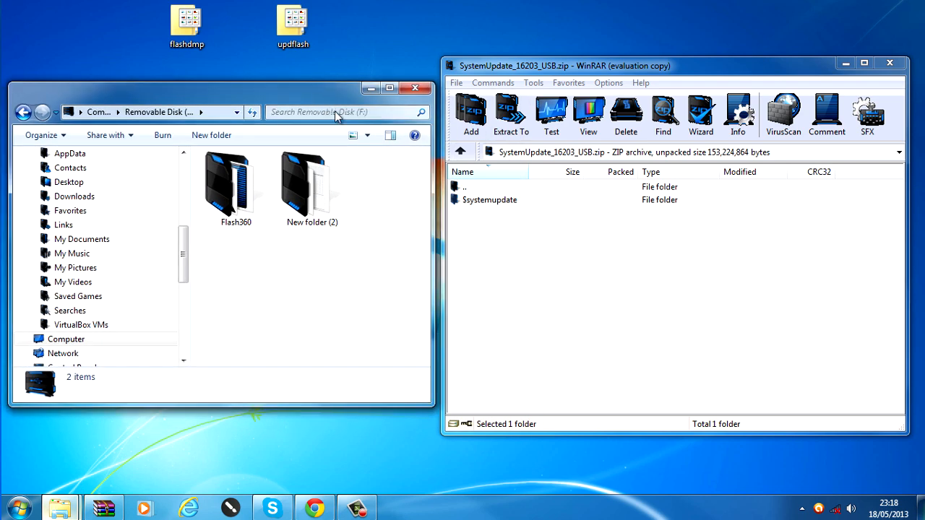
# Extract the $systemupdate folder from the archive to the root of Removable Disk (F:), showing the transfer details.
pyautogui.click(572, 61)
pyautogui.moveTo(530, 203); pyautogui.dragTo(374, 279)
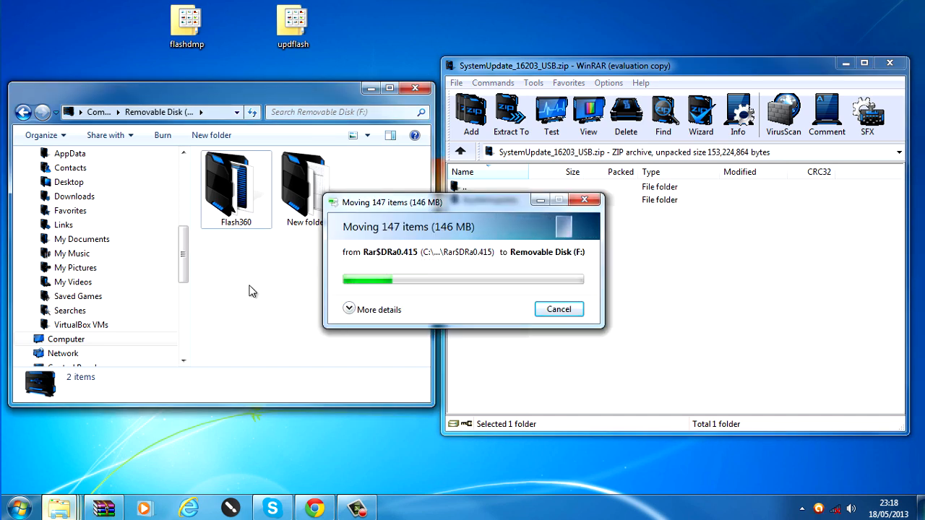
pyautogui.click(350, 308)
pyautogui.moveTo(370, 210); pyautogui.dragTo(353, 281)
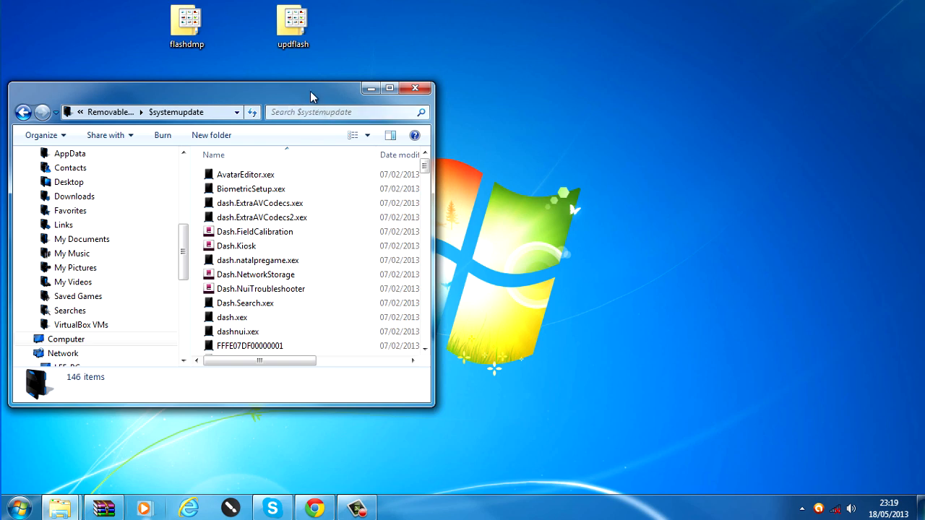
# Look through the $systemupdate folder's files on the removable disk, return to the drive root, and close the window.
pyautogui.moveTo(315, 97); pyautogui.dragTo(514, 98)
pyautogui.scroll(-15, 625, 300)
pyautogui.scroll(-10, 625, 300)
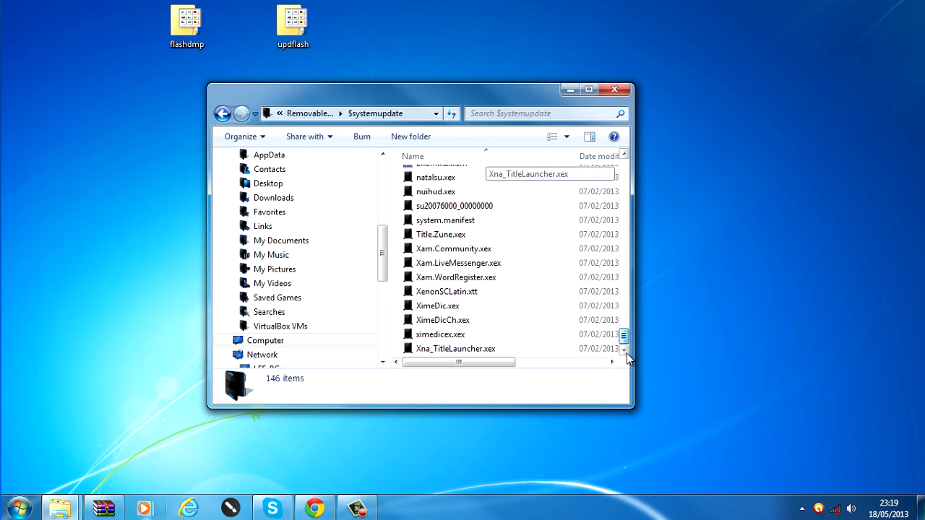
pyautogui.click(222, 113)
pyautogui.click(585, 189)
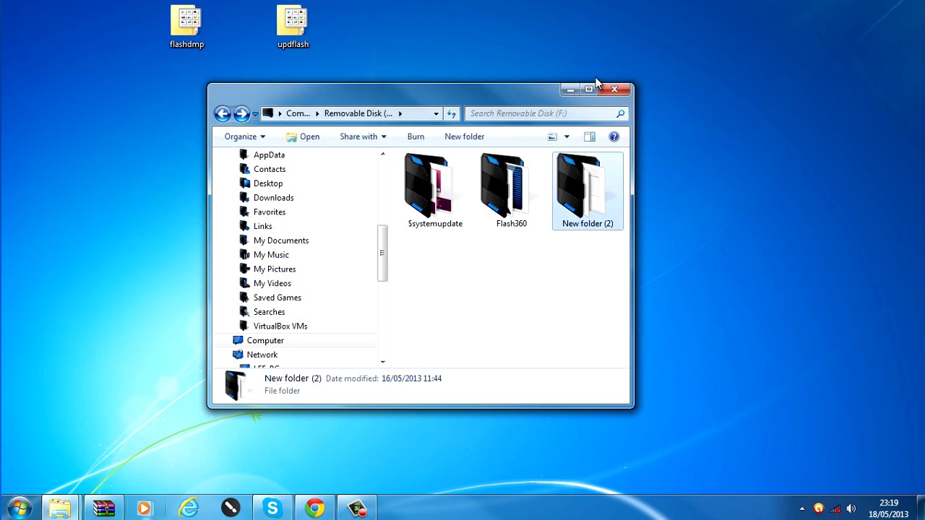
pyautogui.click(474, 185)
pyautogui.click(614, 88)
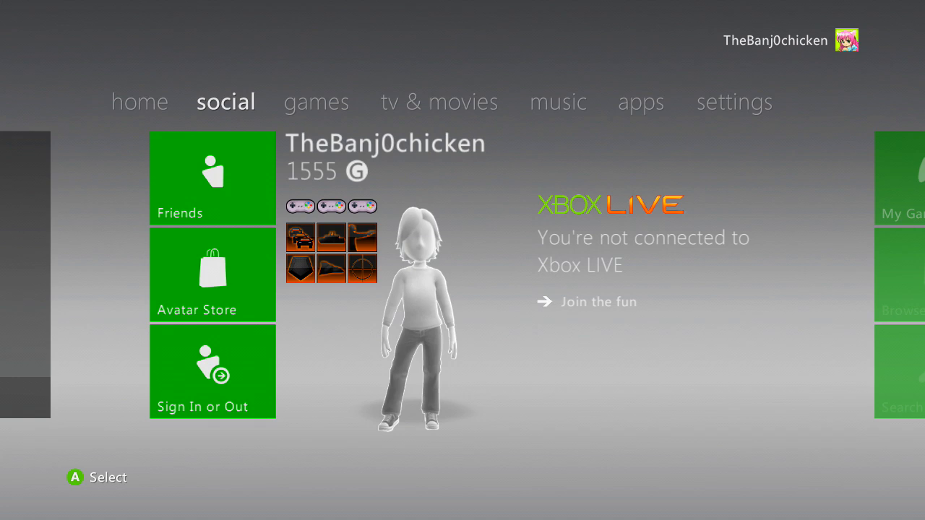
# Select the avatar on the Xbox social page, accept the required update, and reopen the social page after the restart.
pyautogui.press('Return')
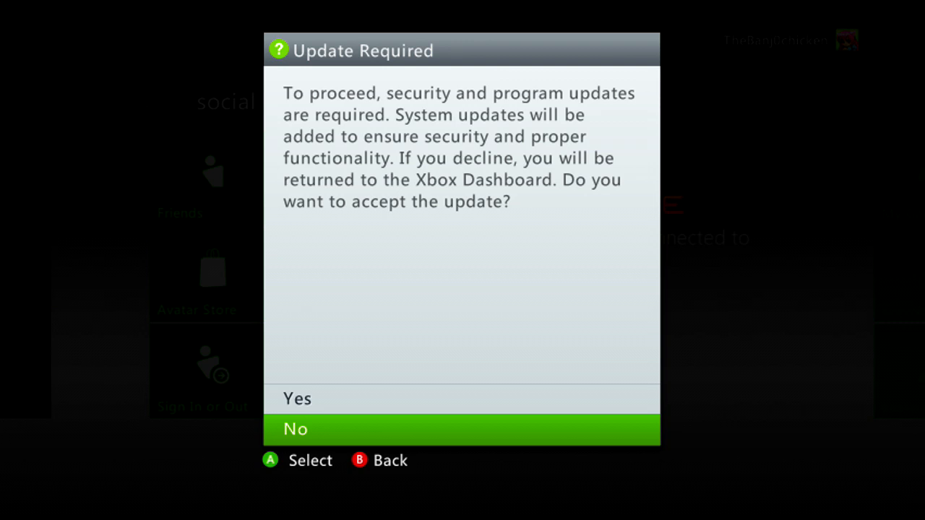
pyautogui.press('Up')
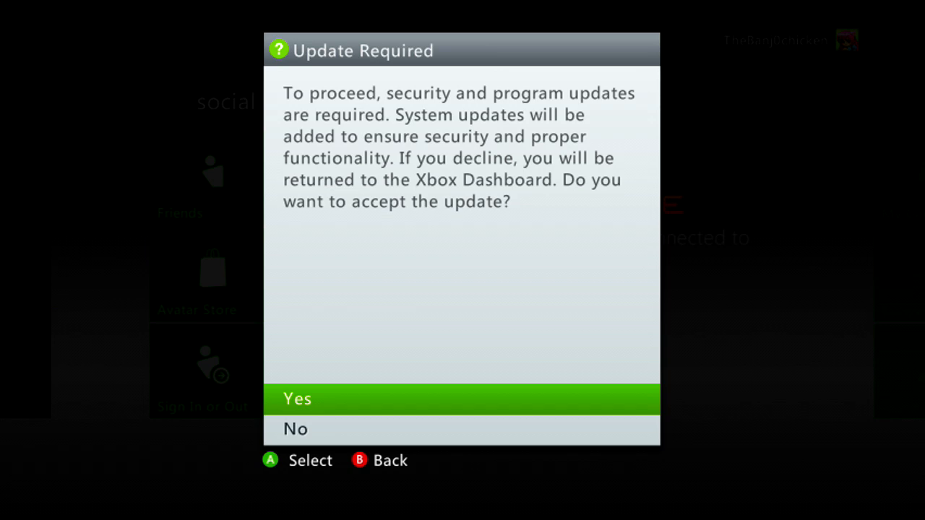
pyautogui.press('Return')
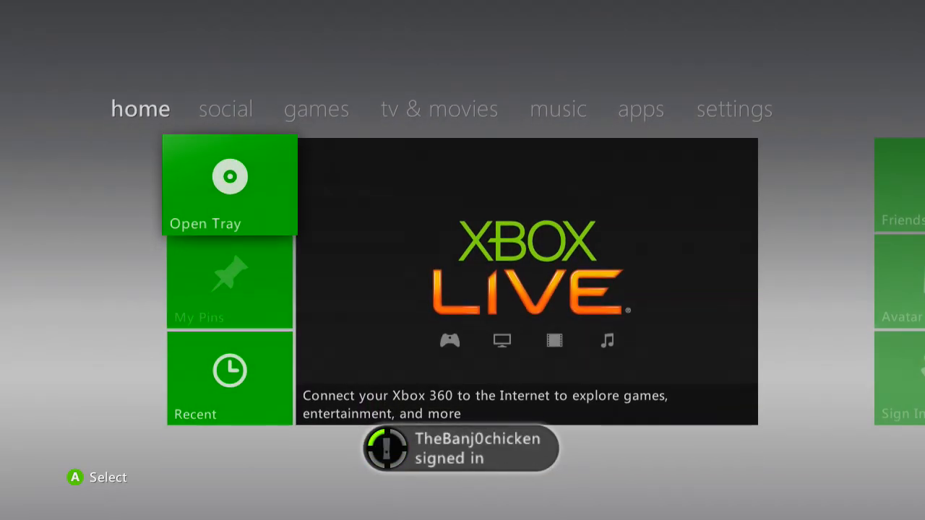
pyautogui.press('Right')
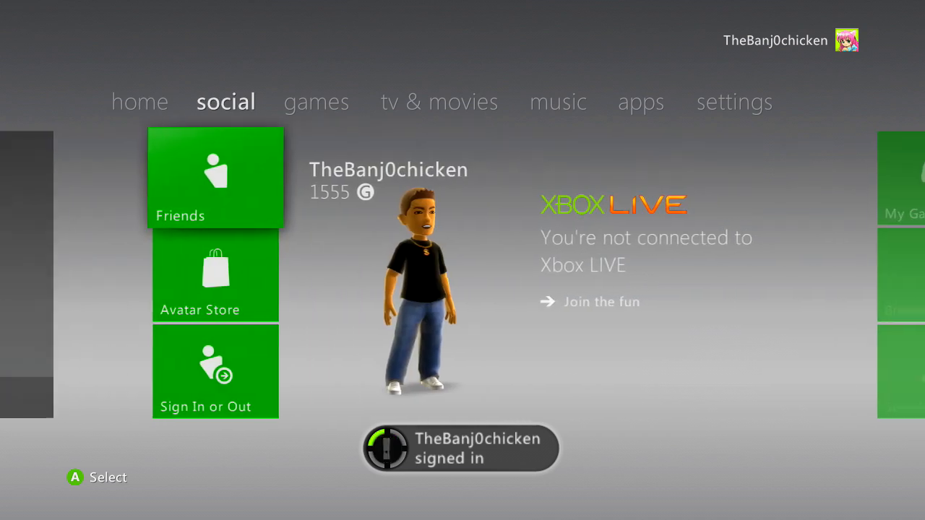